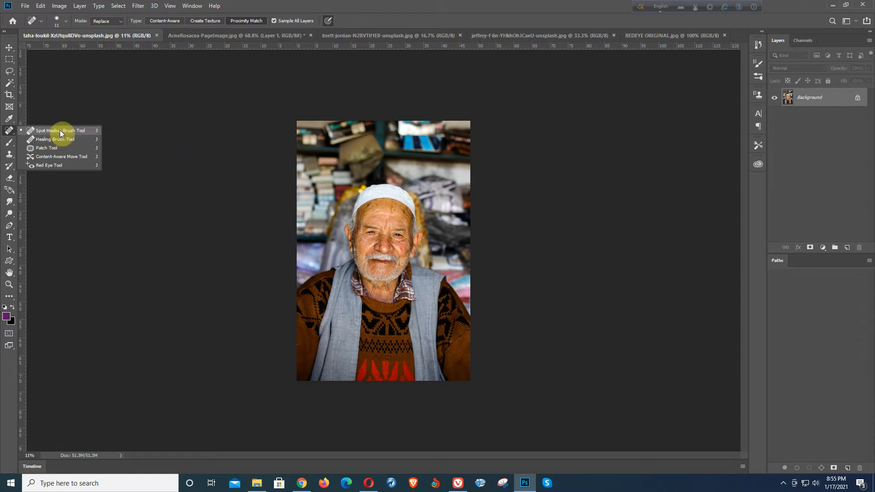
- Choose the Spot Healing Brush tool and add a new blank layer above the portrait's background layer
click(60, 130)
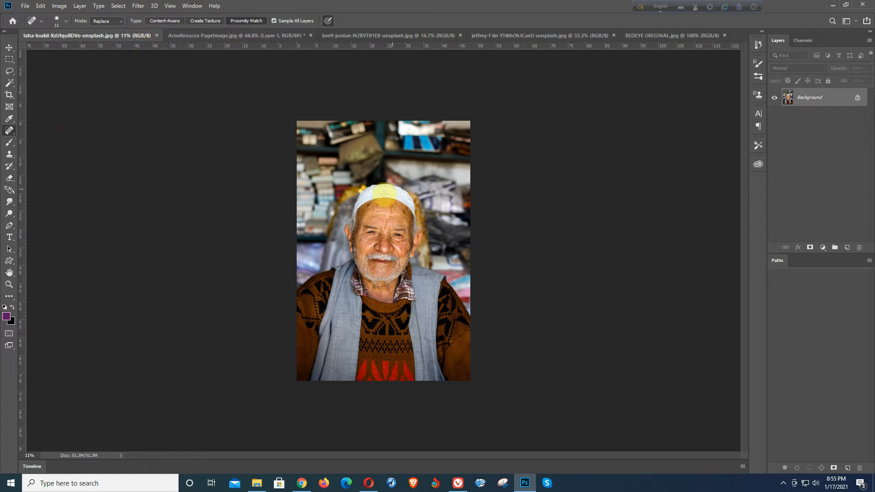
drag(356, 233, 420, 201)
drag(502, 212, 196, 69)
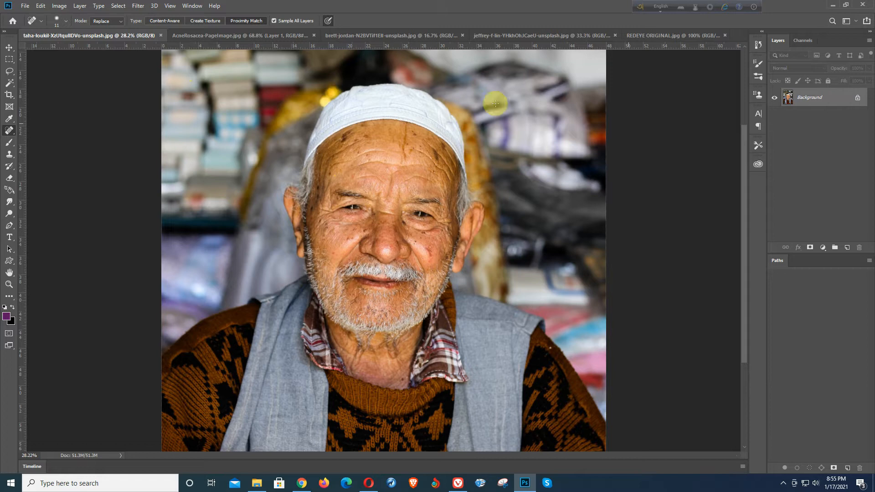
ctrl+alt+click(396, 189)
ctrl+alt+click(346, 236)
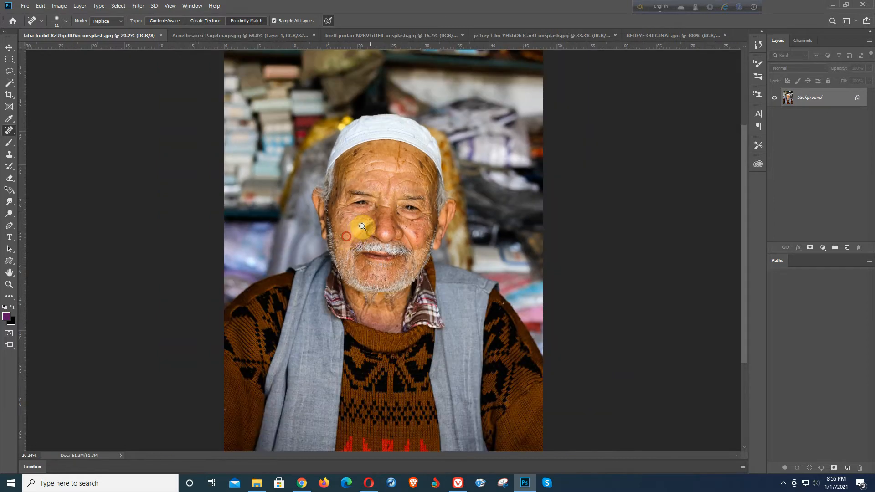
scroll(362, 227, up, 2)
drag(369, 221, 363, 221)
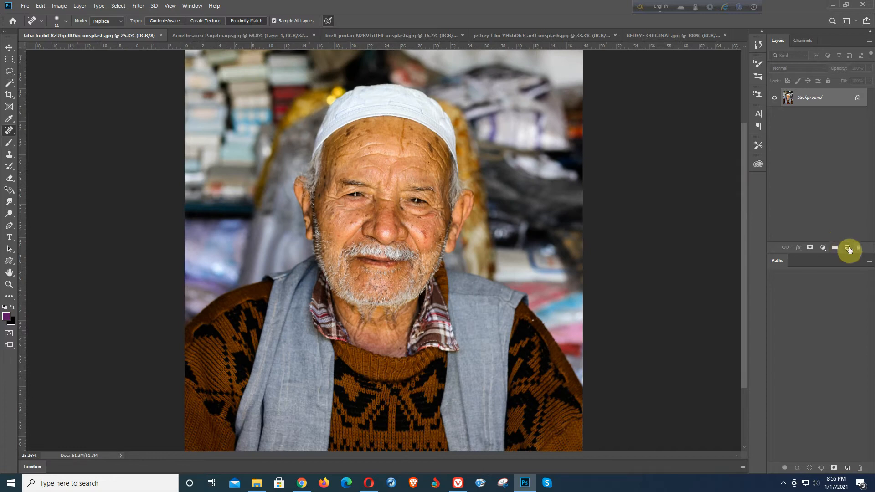
click(847, 248)
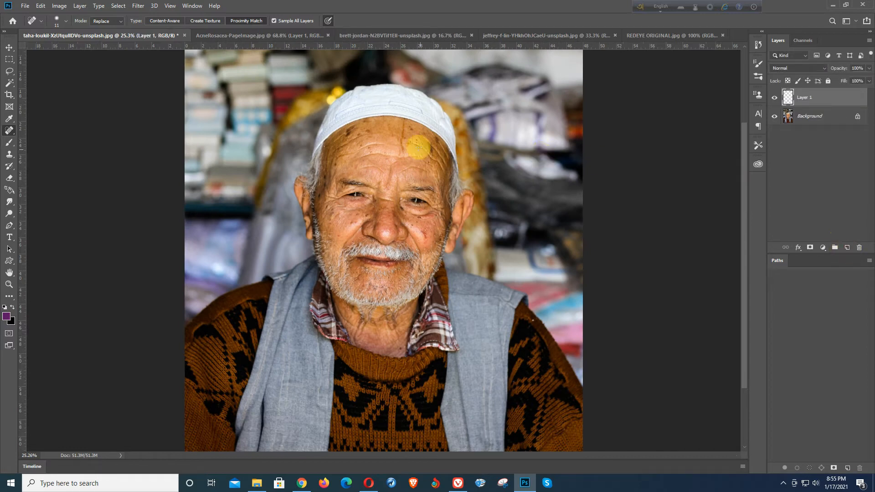
- Heal several small dark spots on the upper forehead, using a 32 px brush and a finer 15 px brush
drag(371, 140, 399, 210)
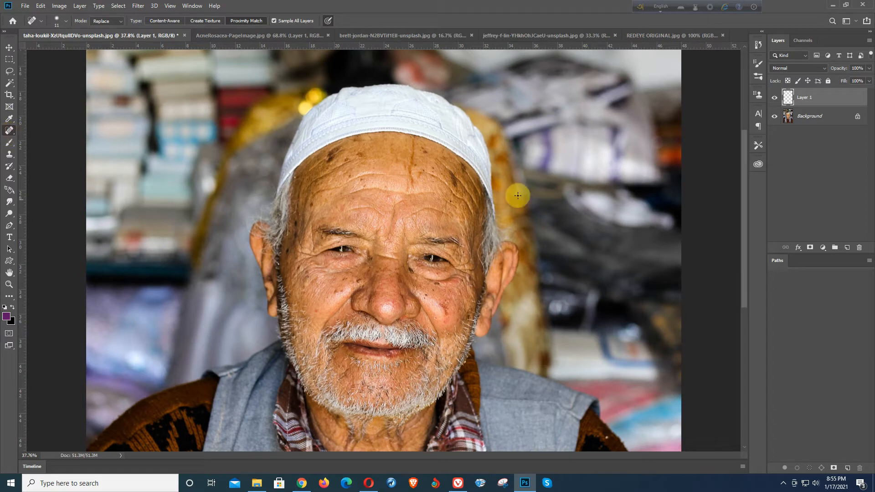
scroll(388, 180, up, 5)
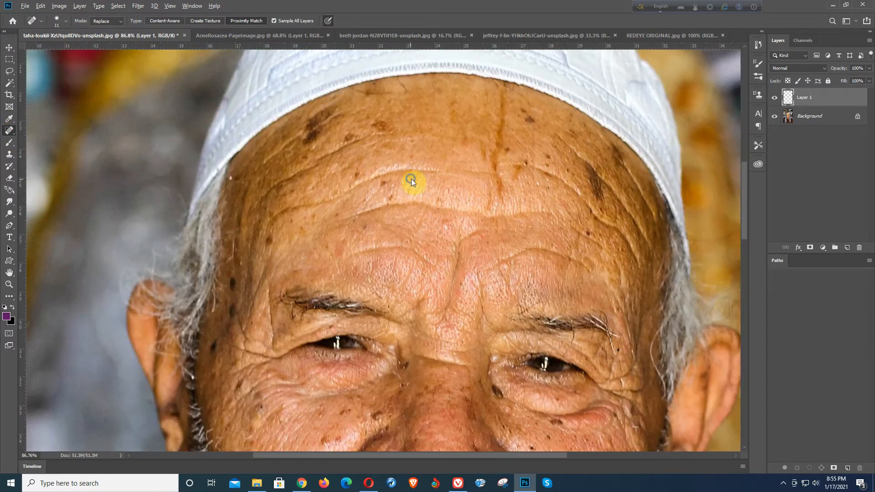
scroll(323, 143, down, 2)
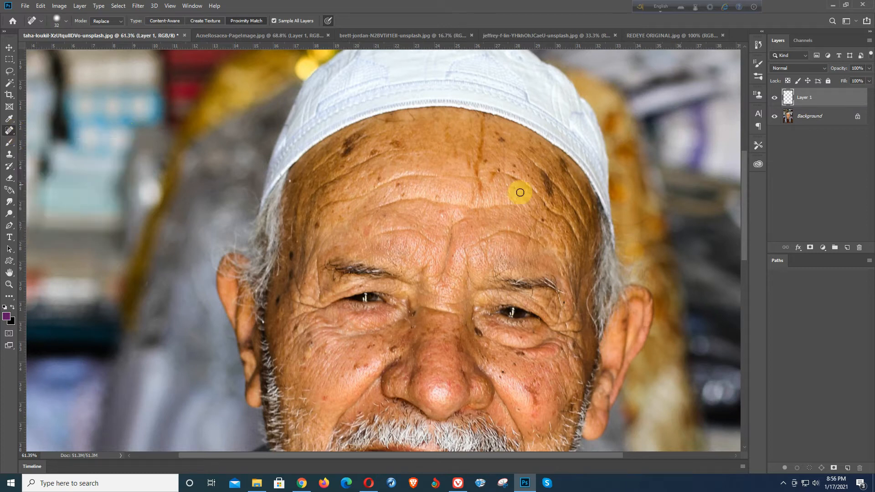
alt+right_click(415, 156)
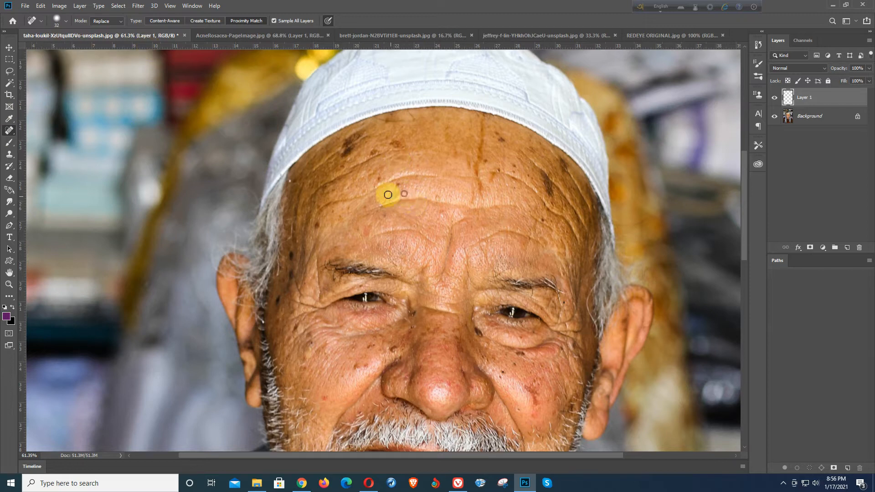
drag(402, 142, 398, 144)
click(493, 142)
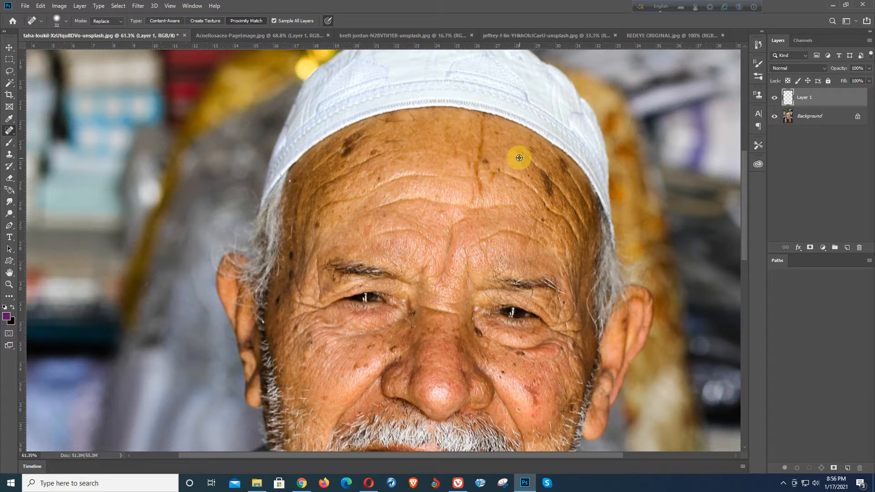
click(498, 171)
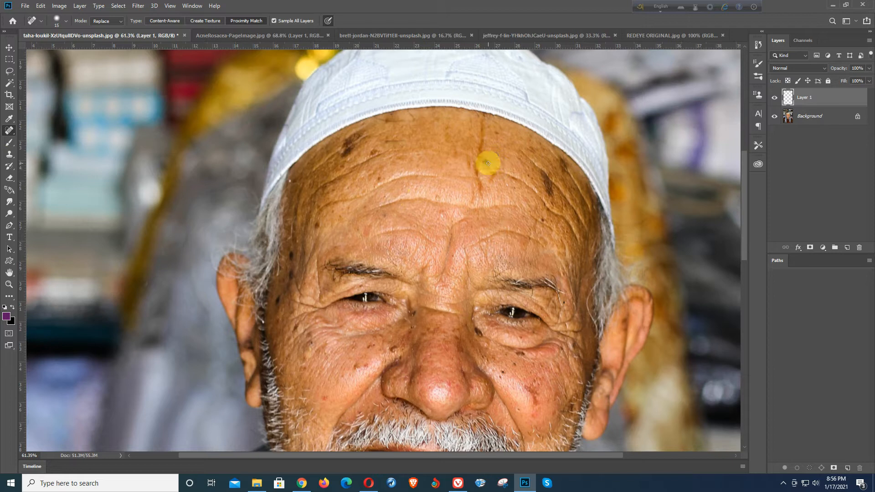
click(486, 159)
click(463, 144)
- Try to heal the vertical brown streak on the forehead in Replace mode, redoing the stroke with a 22 px brush
key(bracketright)
key(bracketright)
key(bracketright)
key(bracketright)
drag(483, 121, 485, 200)
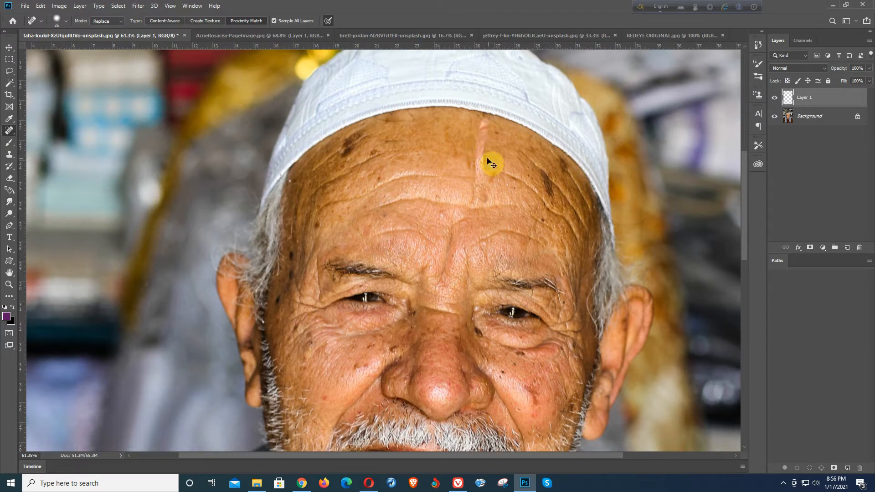
key(ctrl+z)
drag(474, 132, 478, 158)
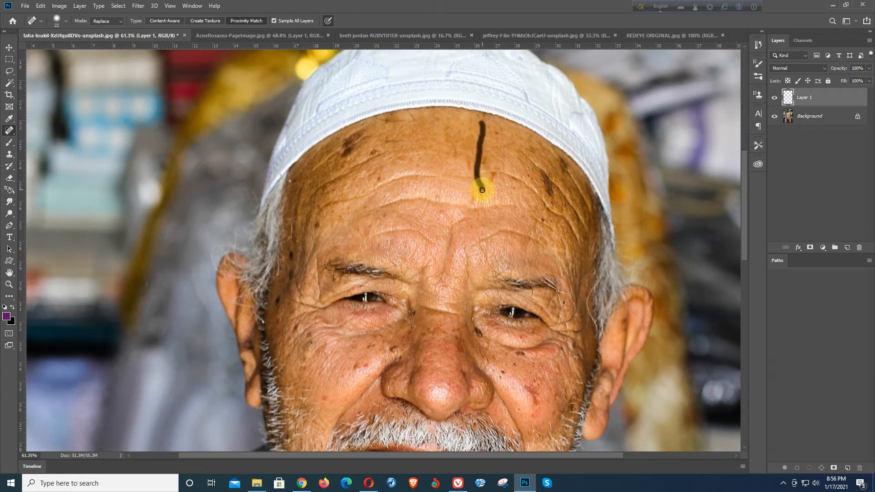
mouse_move(481, 190)
mouse_down()
mouse_move(465, 176)
mouse_move(474, 161)
mouse_move(484, 201)
mouse_up()
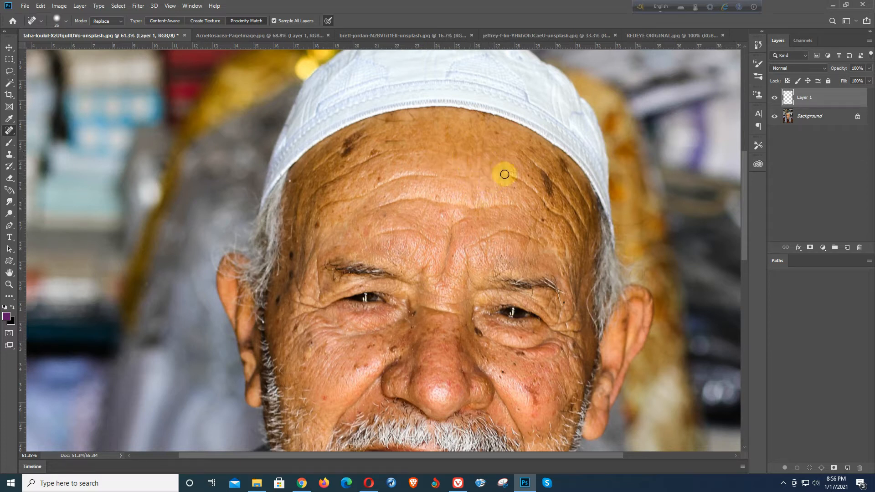
- Undo the healing of the forehead streak and the dark spots next to it
scroll(501, 150, up, 2)
scroll(511, 140, up, 5)
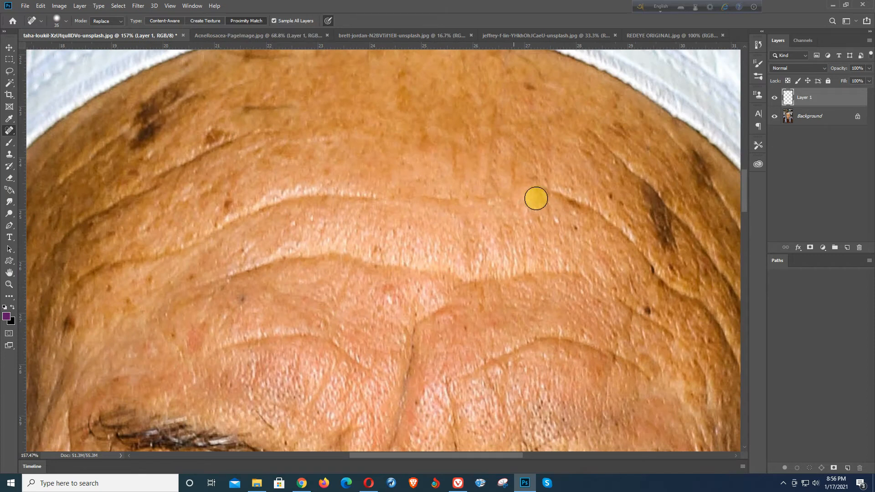
scroll(507, 198, down, 3)
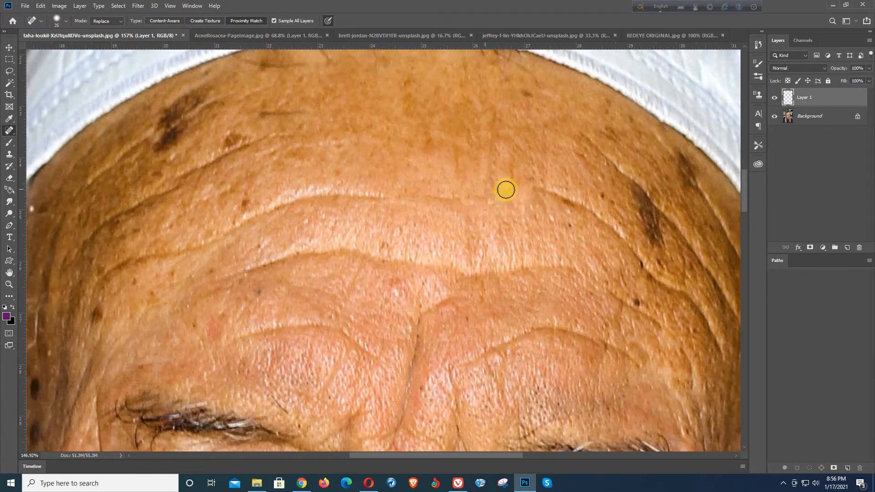
key(bracketleft)
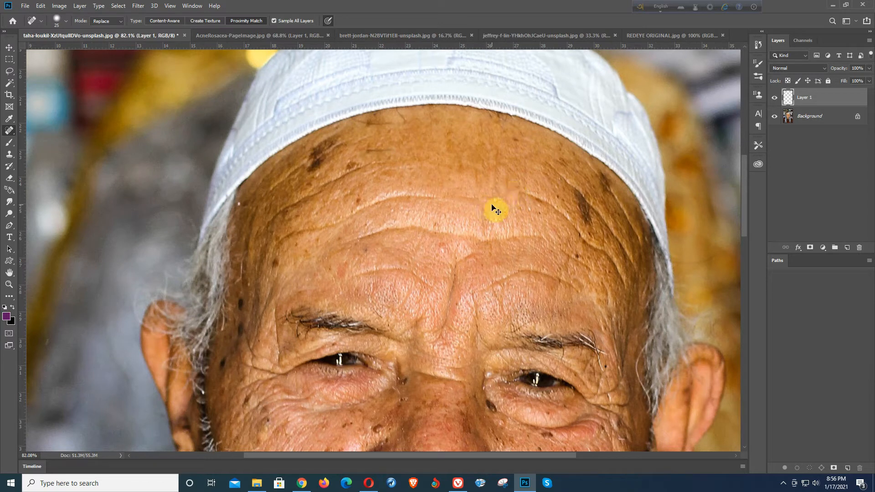
key(ctrl+z)
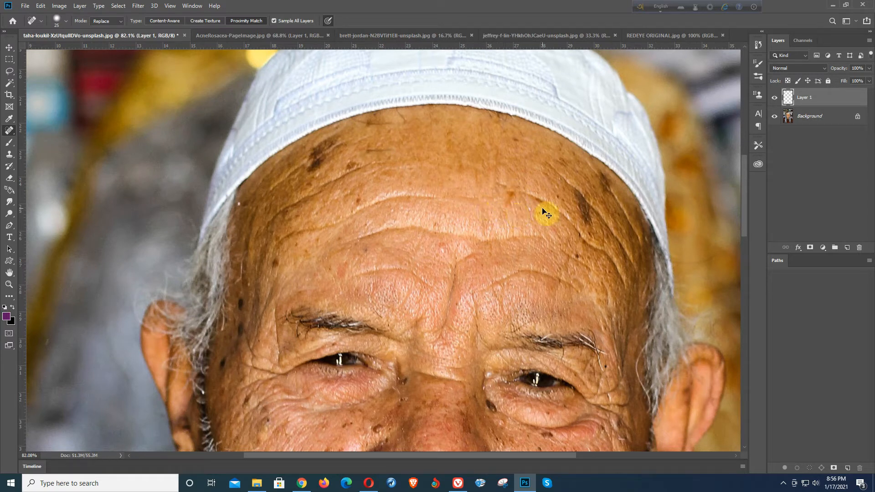
key(ctrl+z)
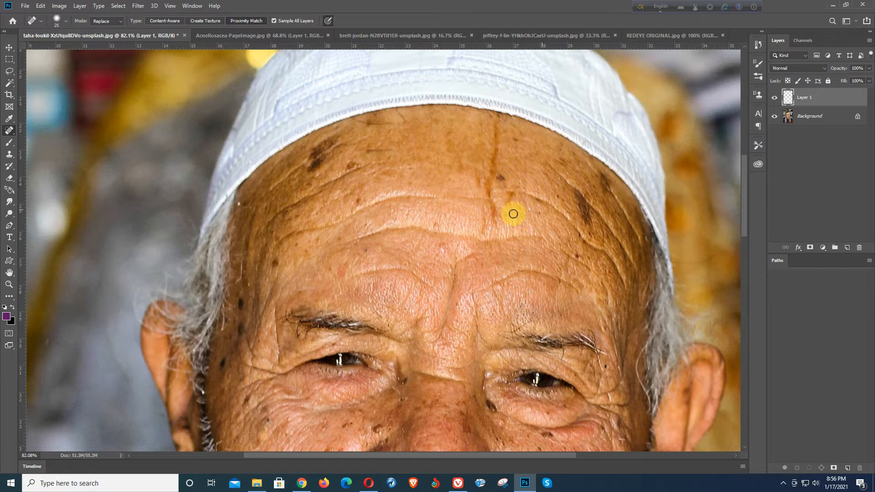
- Set the healing mode to Lighten and heal the vertical brown streak on the forehead with a 33 px brush
scroll(479, 182, up, 2)
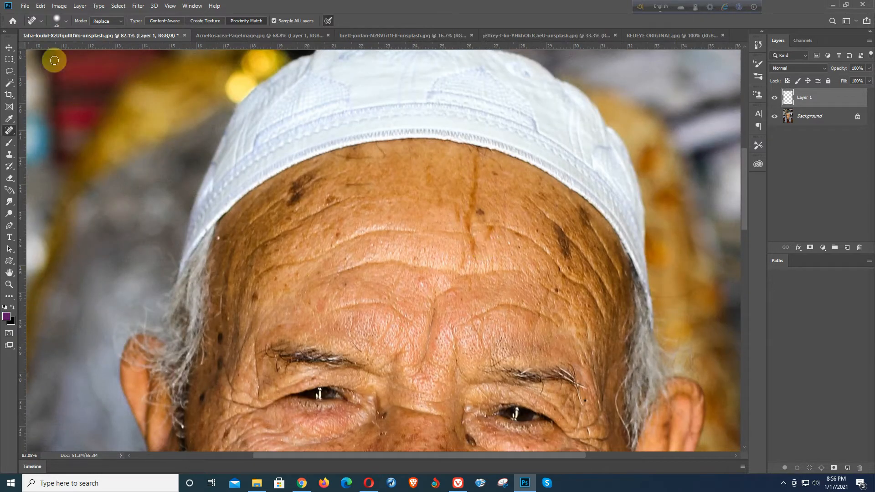
click(121, 21)
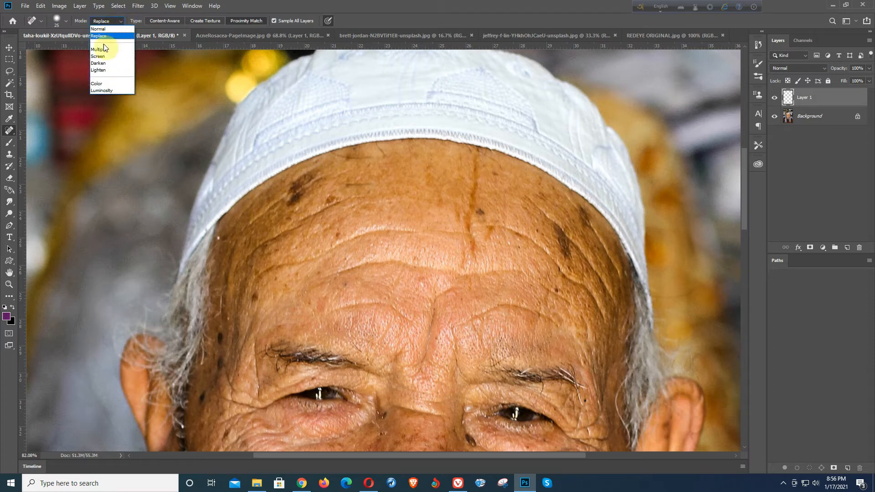
click(105, 70)
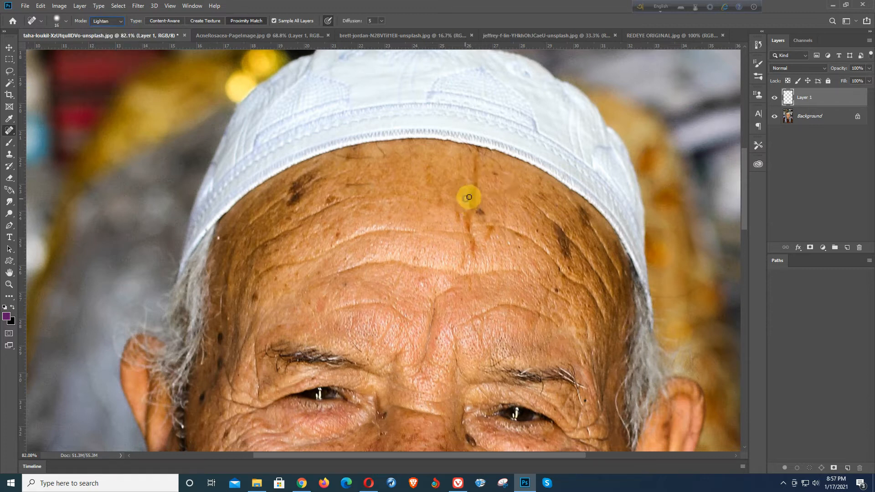
click(121, 21)
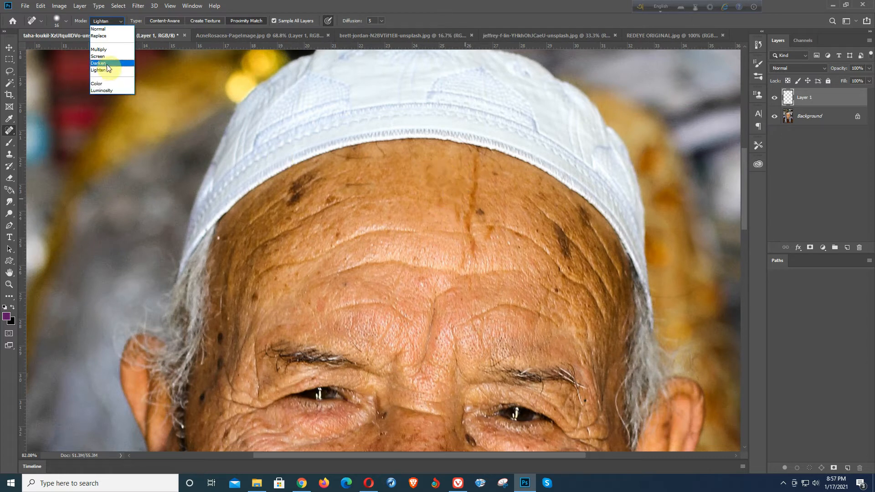
click(171, 89)
mouse_move(476, 161)
alt+mouse_down()
mouse_move(483, 166)
mouse_move(469, 182)
mouse_move(475, 260)
alt+mouse_up()
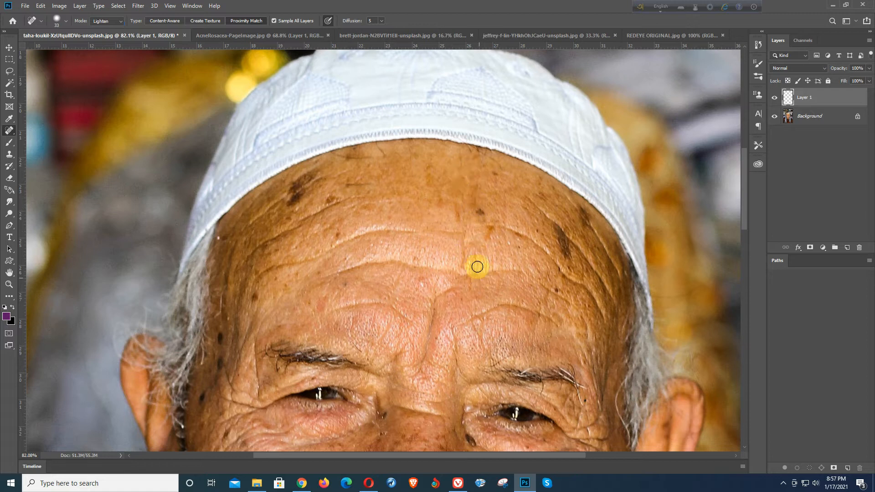
- Heal the wrinkle beside the removed forehead streak with a 20 px brush, comparing the result with Layer 1 hidden and shown
drag(505, 258, 459, 221)
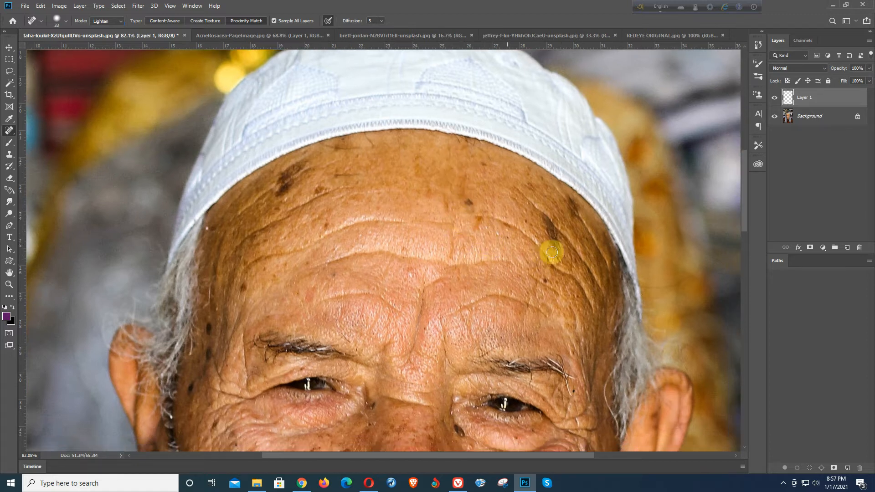
alt+right_click(547, 250)
mouse_move(557, 282)
mouse_down()
mouse_move(542, 255)
mouse_move(487, 206)
mouse_move(417, 184)
mouse_up()
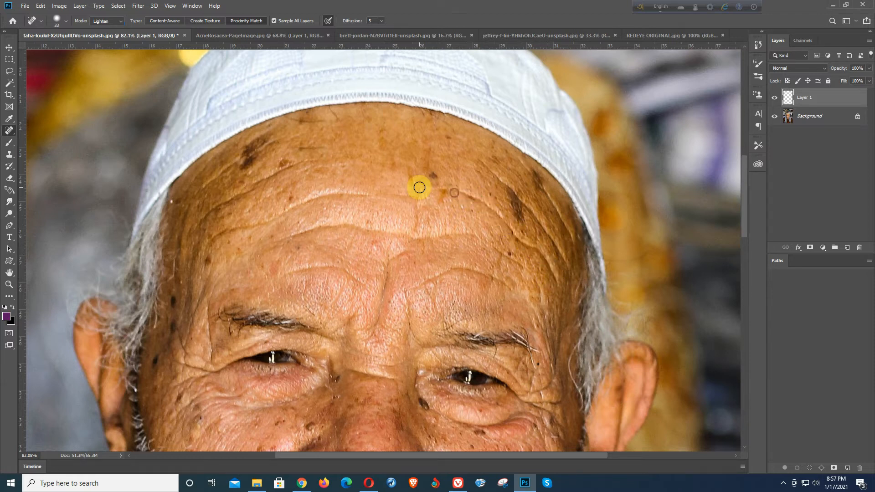
key(bracketleft)
key(bracketleft)
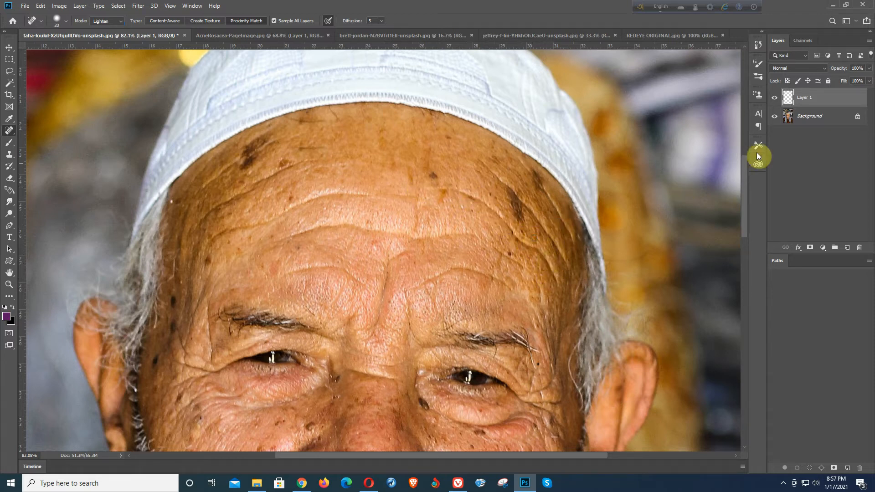
click(775, 97)
click(774, 97)
mouse_move(462, 194)
mouse_down()
mouse_move(492, 209)
mouse_move(557, 284)
mouse_move(542, 256)
mouse_move(511, 240)
mouse_up()
click(774, 97)
click(774, 98)
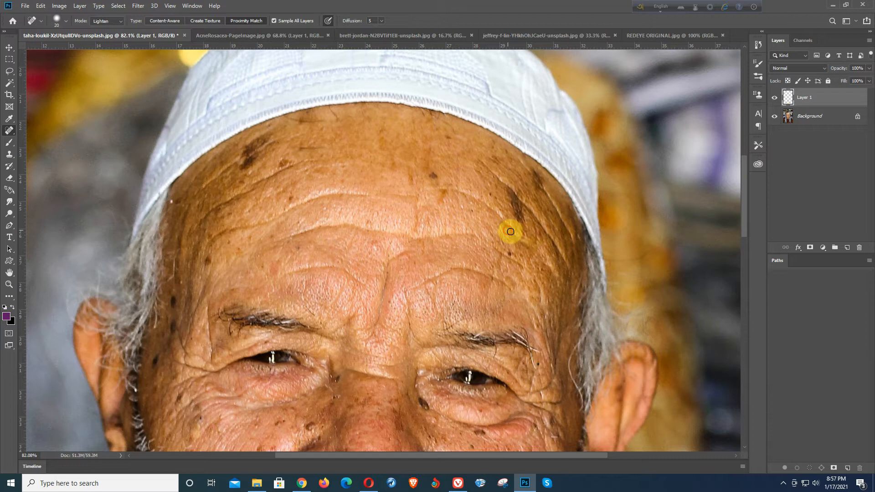
- Soften the remaining forehead wrinkles with Lighten healing strokes, comparing the result with Layer 1 hidden and shown
drag(332, 190, 355, 182)
drag(290, 168, 199, 224)
mouse_move(359, 195)
mouse_down()
mouse_move(308, 197)
mouse_move(221, 235)
mouse_move(216, 246)
mouse_up()
scroll(357, 211, down, 4)
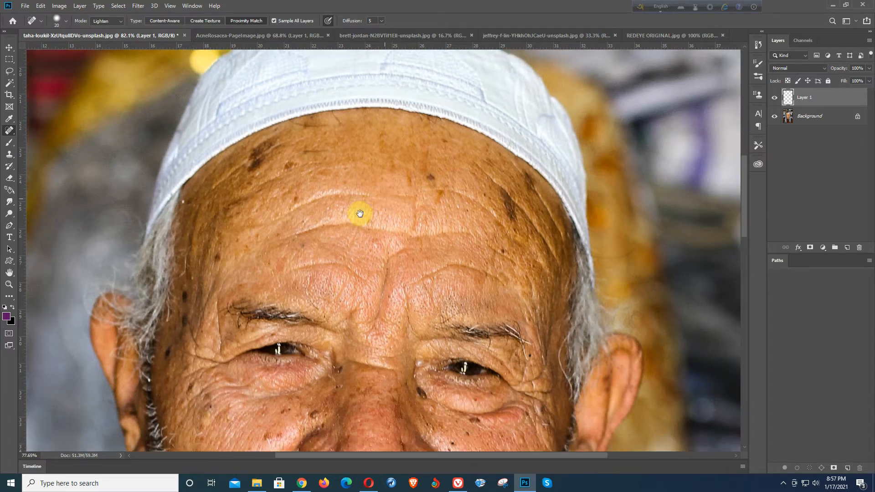
click(774, 98)
click(775, 98)
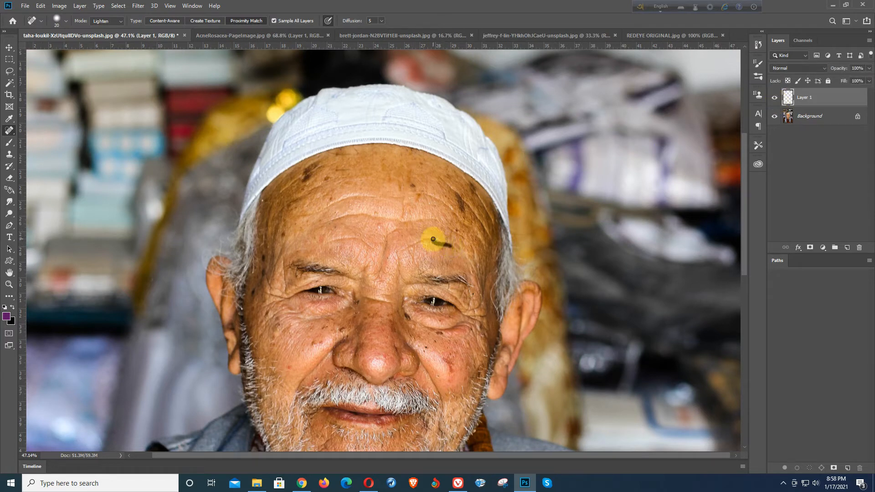
drag(416, 242, 395, 248)
- Set the healing mode to Darken and heal the bright ridge of the upper forehead wrinkle with a 28 px brush
scroll(352, 217, up, 2)
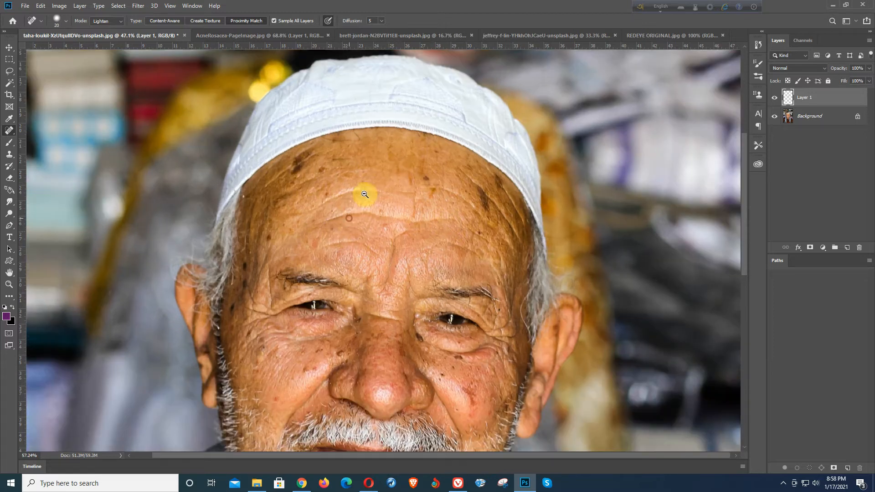
scroll(332, 185, up, 3)
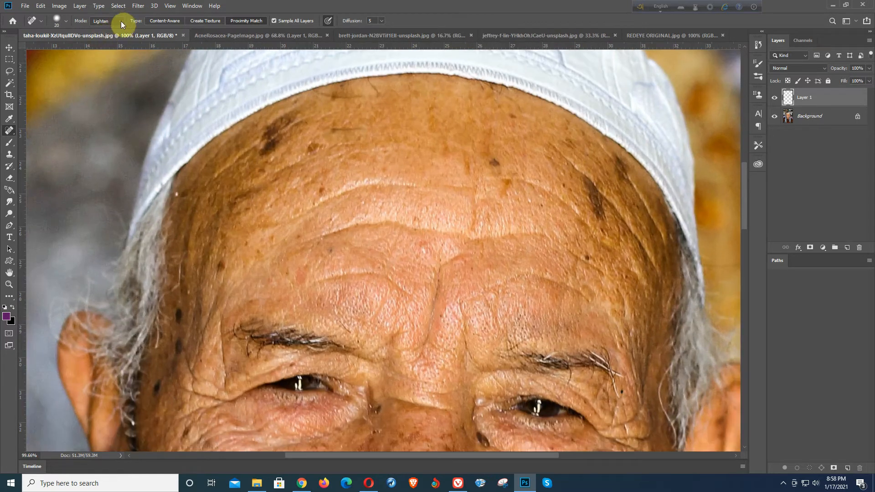
click(121, 21)
click(106, 65)
alt+right_click(363, 184)
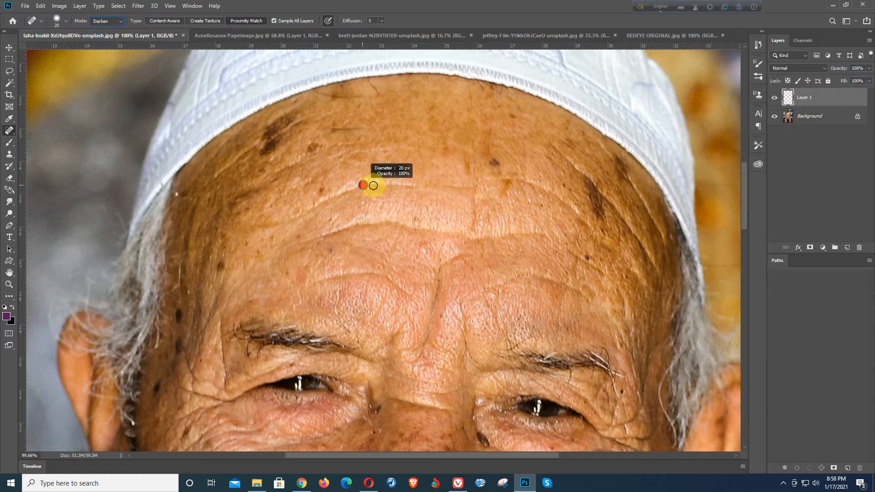
mouse_move(421, 189)
mouse_down()
mouse_move(379, 182)
mouse_move(304, 198)
mouse_up()
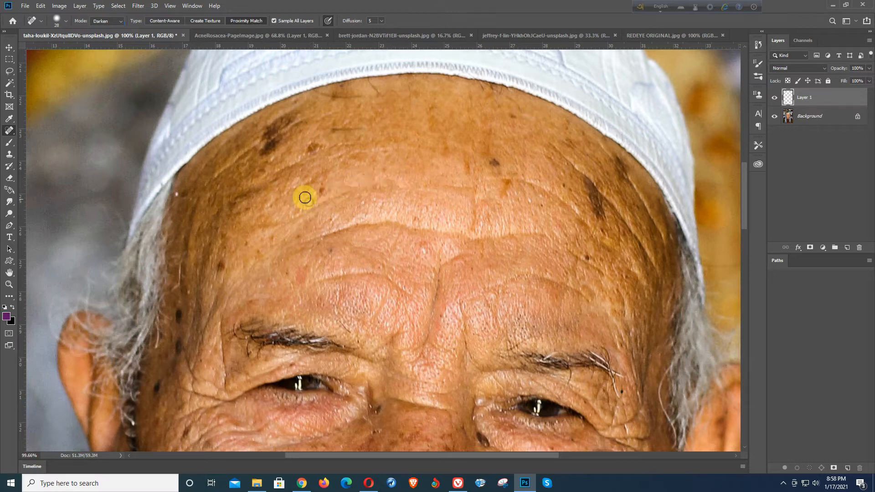
drag(376, 182, 417, 195)
alt+right_click(381, 189)
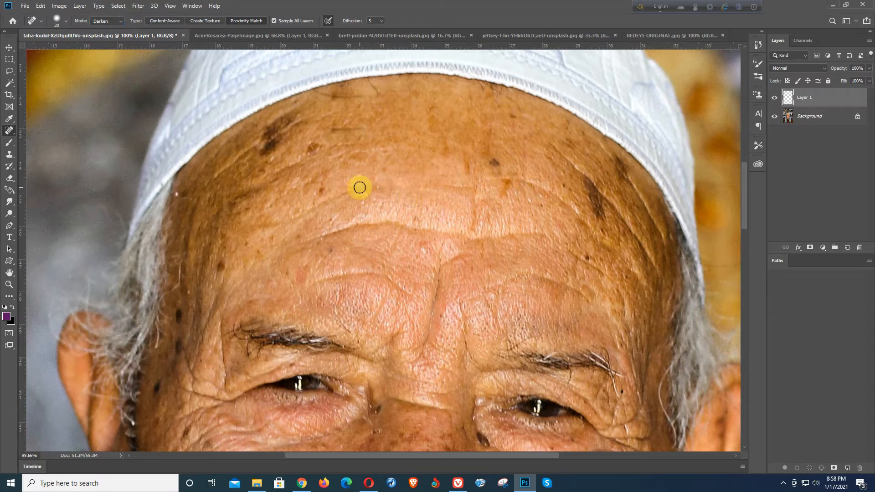
- Heal the bright wrinkle ridges above the eyebrow and on the side of the forehead in Darken mode with a 28 px brush
alt+right_click(373, 183)
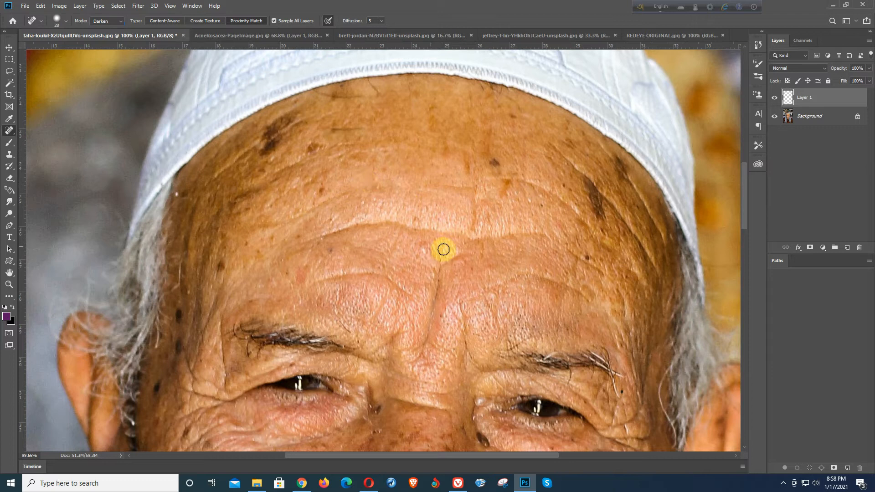
mouse_move(410, 295)
mouse_down()
mouse_move(376, 275)
mouse_move(314, 276)
mouse_up()
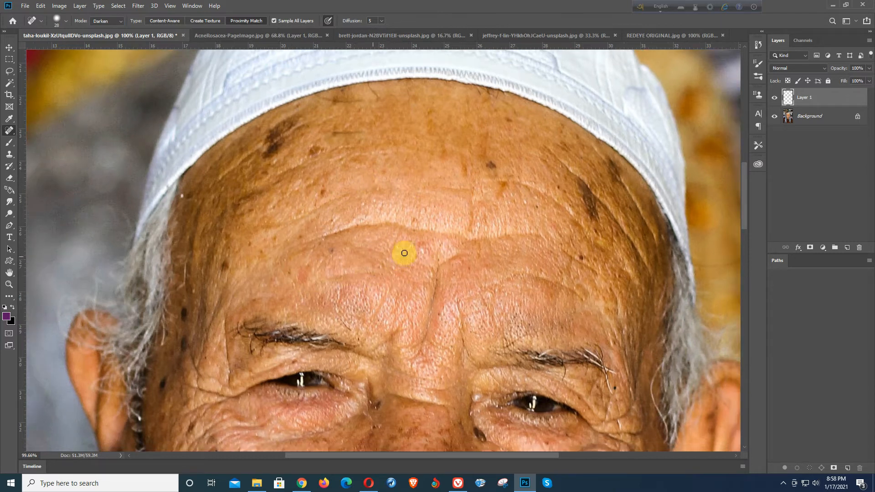
scroll(404, 252, down, 5)
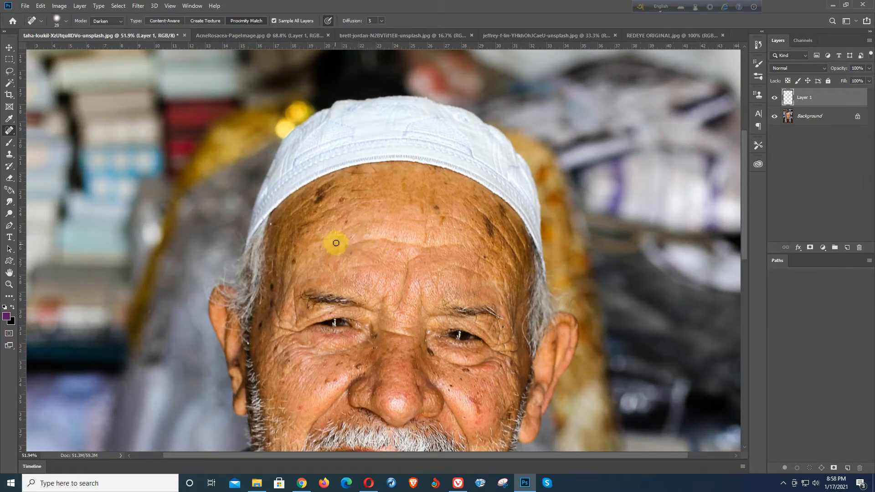
mouse_move(476, 232)
mouse_down()
mouse_move(448, 217)
mouse_move(473, 228)
mouse_up()
click(479, 233)
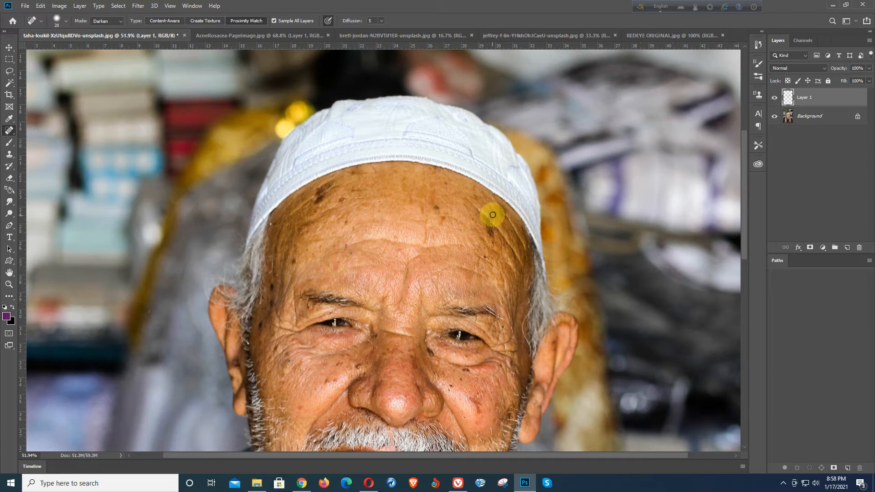
mouse_move(468, 201)
mouse_down()
mouse_move(498, 219)
mouse_move(437, 243)
mouse_up()
- Compare the forehead retouching by repeatedly hiding and showing Layer 1
click(774, 98)
click(774, 97)
click(774, 97)
click(775, 97)
click(775, 98)
click(774, 97)
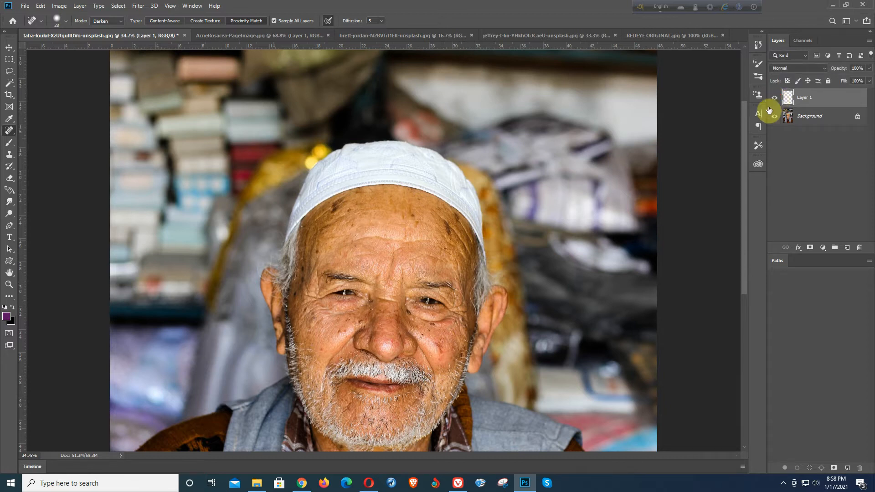
- Set the healing mode to Lighten and heal the crow's-feet wrinkles between the temple and the outer eye corner
scroll(319, 268, down, 2)
mouse_move(324, 265)
mouse_down()
mouse_move(488, 266)
mouse_move(462, 245)
mouse_move(473, 244)
mouse_up()
key(bracketleft)
drag(384, 261, 381, 258)
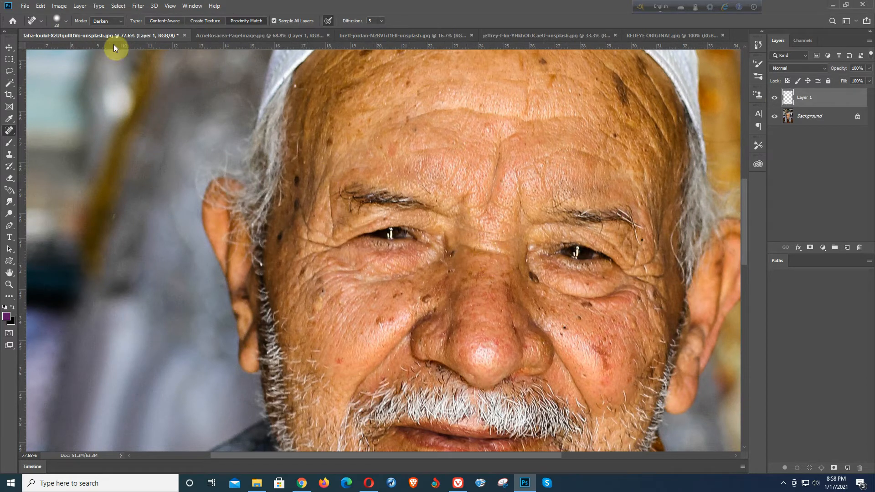
click(120, 21)
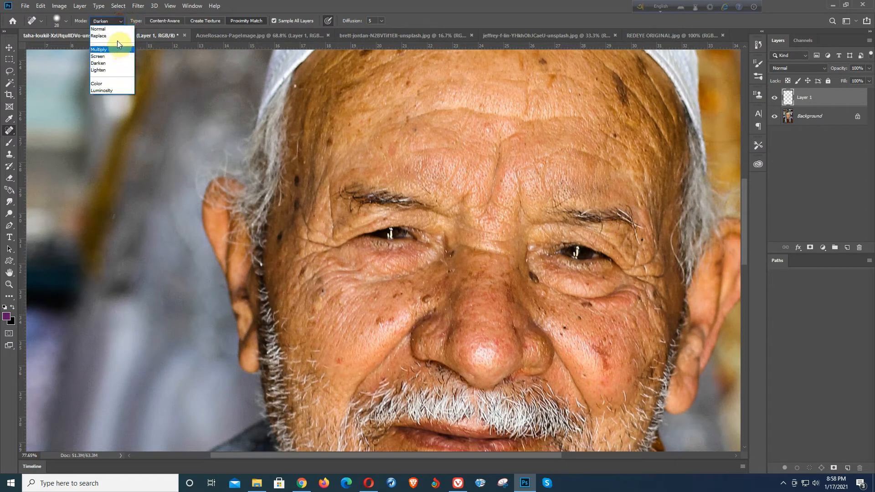
click(110, 70)
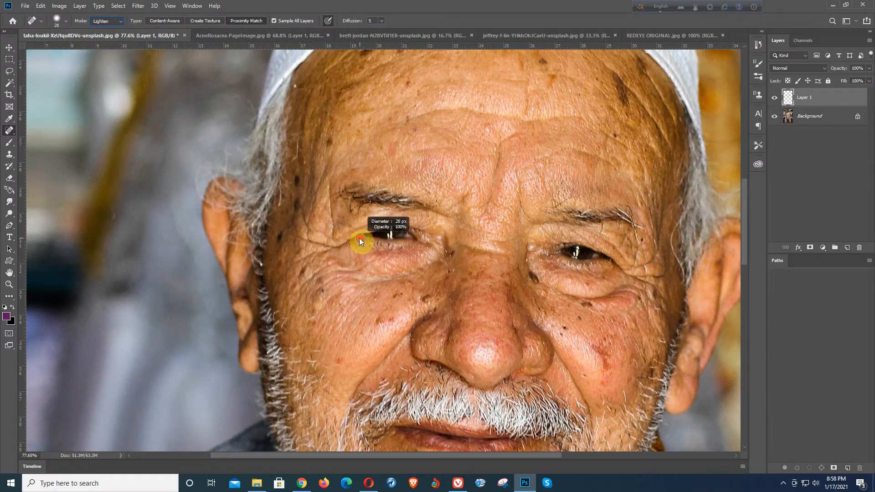
drag(330, 188, 332, 219)
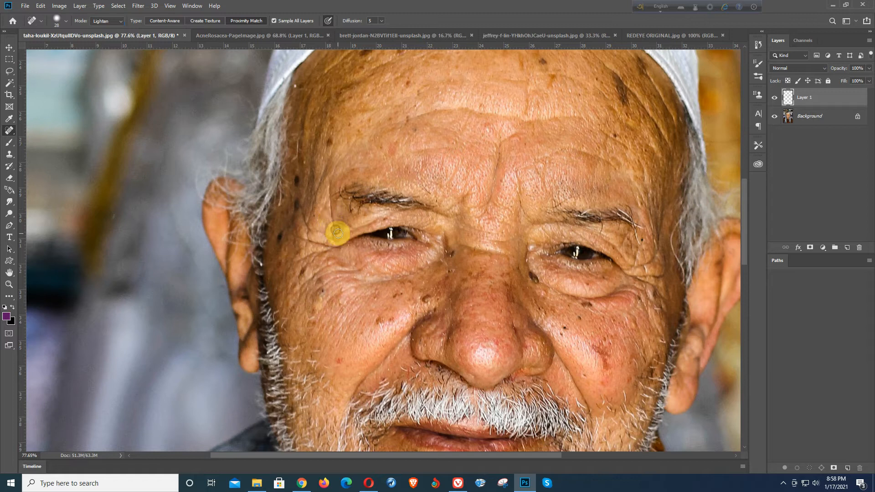
drag(336, 246, 302, 237)
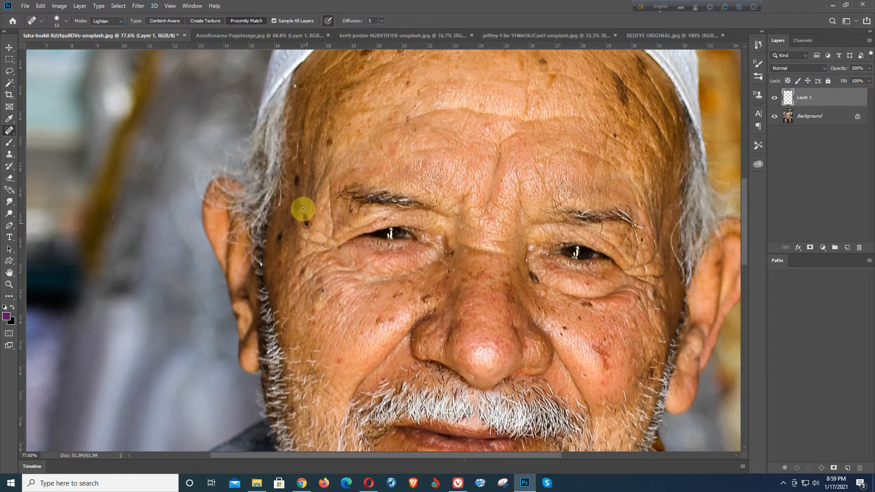
- Lighten the dark lines and marks around the nose bridge and cheek with healing strokes, using a 23 px brush
drag(381, 245, 260, 170)
key(bracketright)
drag(433, 187, 364, 177)
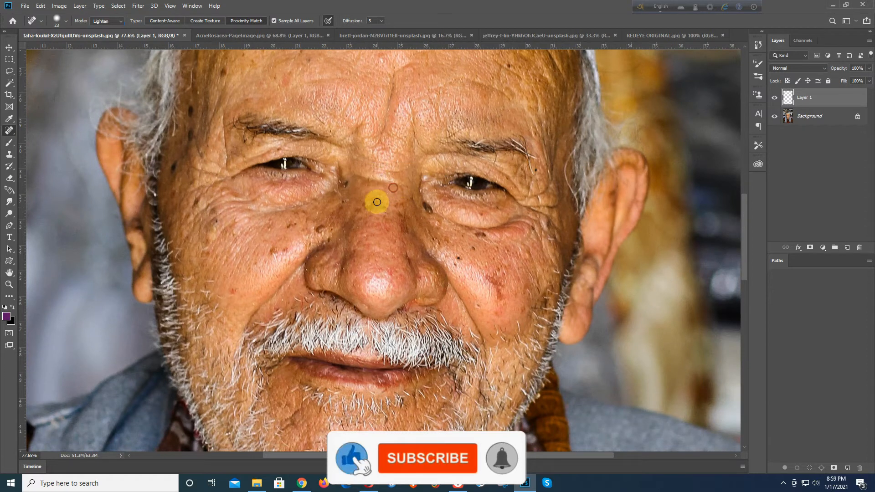
drag(293, 245, 383, 185)
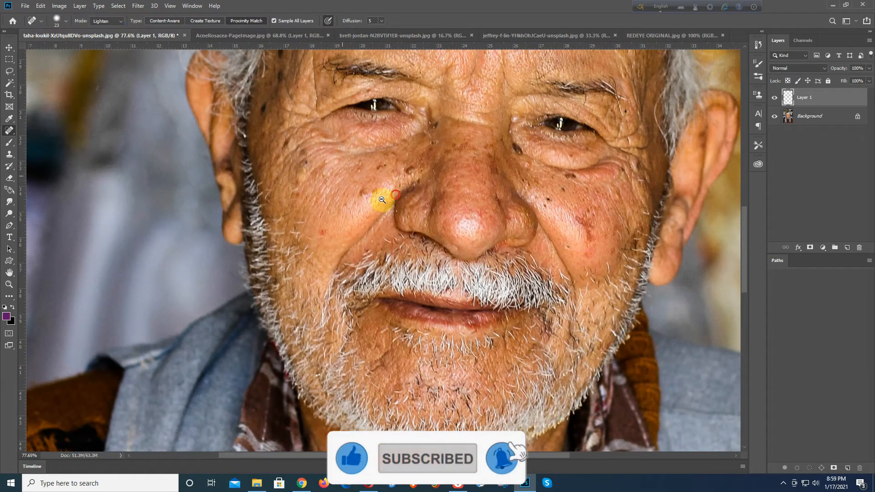
scroll(391, 202, down, 3)
scroll(391, 191, up, 2)
mouse_move(393, 189)
mouse_down()
mouse_move(397, 155)
mouse_move(386, 203)
mouse_up()
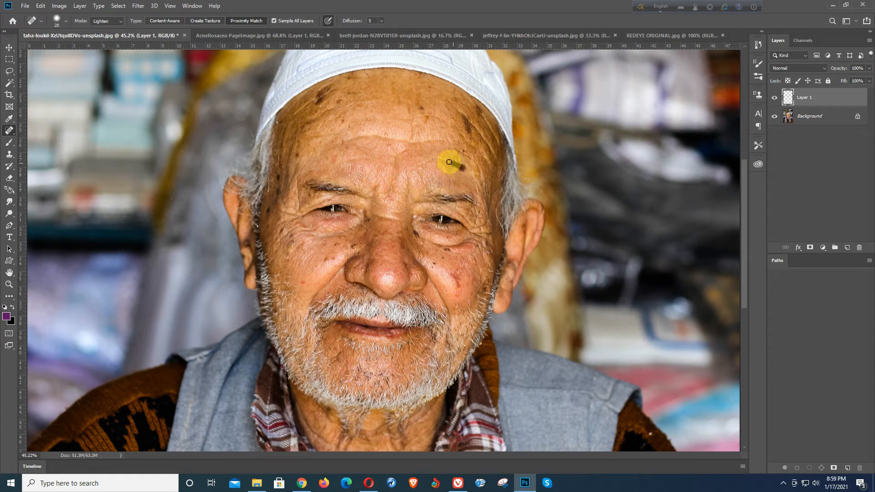
- Examine the retouched face from the whole portrait to the forehead, comparing it with Layer 1 hidden and shown
scroll(394, 170, down, 1)
key(ctrl+0)
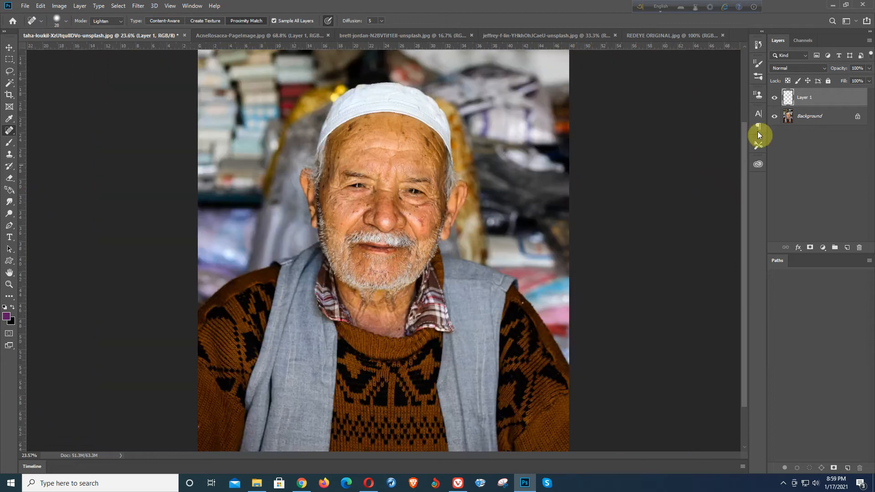
click(775, 98)
scroll(326, 113, up, 2)
scroll(509, 214, up, 3)
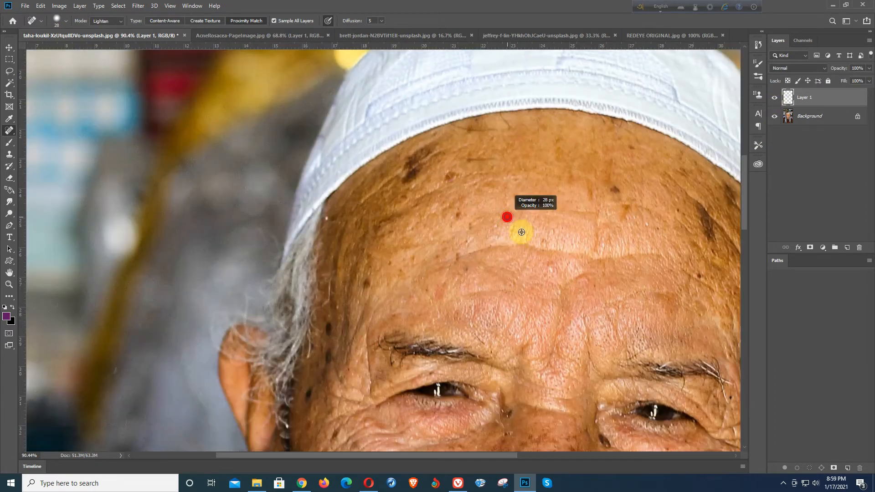
drag(554, 242, 435, 234)
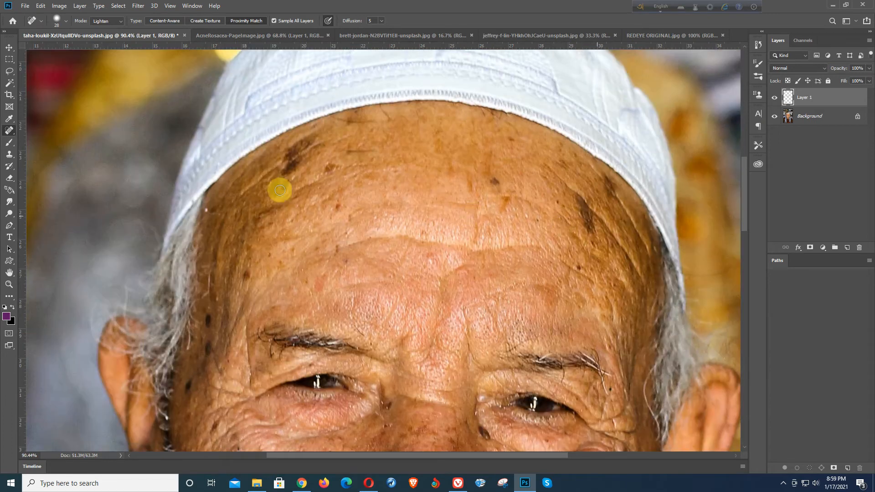
scroll(372, 167, down, 2)
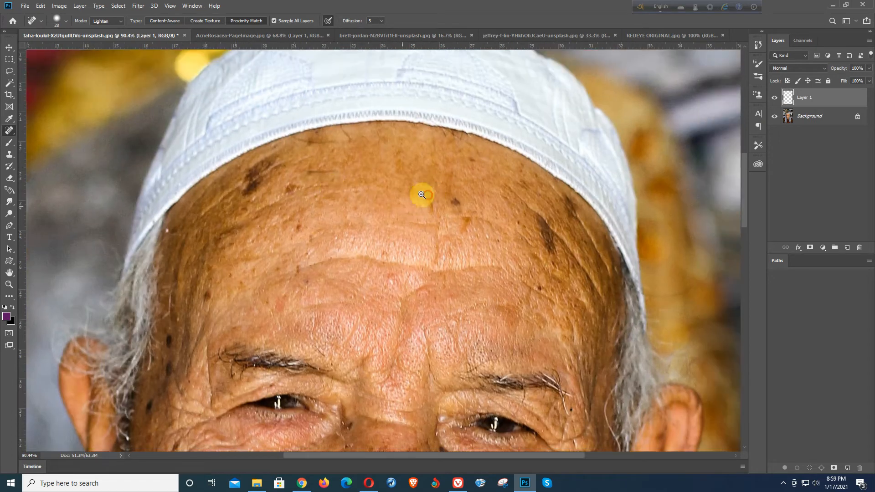
scroll(420, 196, down, 2)
scroll(420, 198, down, 1)
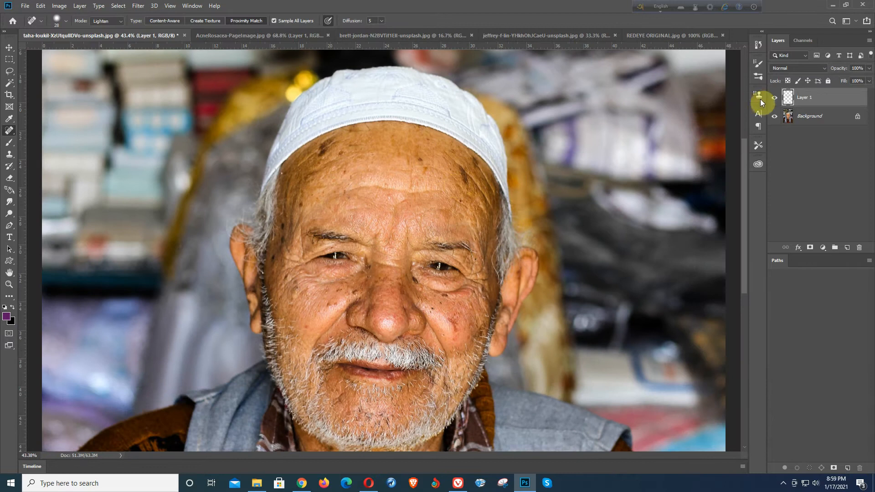
click(775, 98)
click(775, 98)
scroll(382, 195, up, 1)
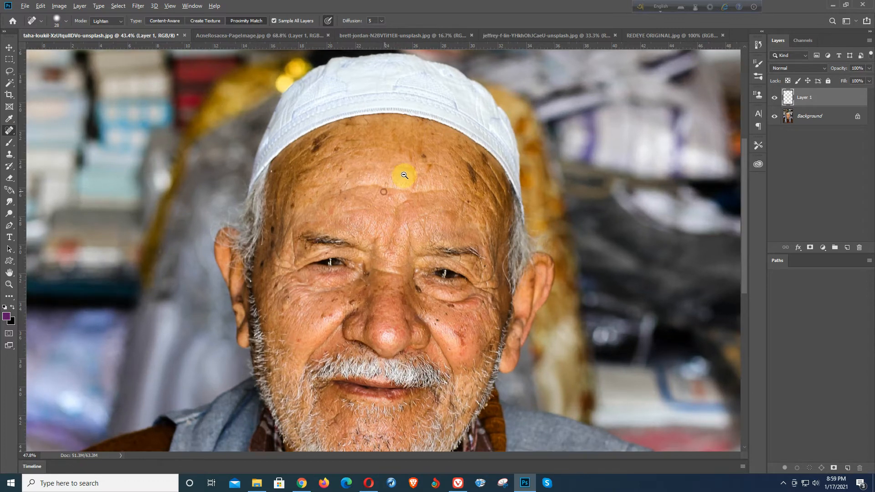
scroll(383, 196, down, 3)
scroll(396, 184, down, 1)
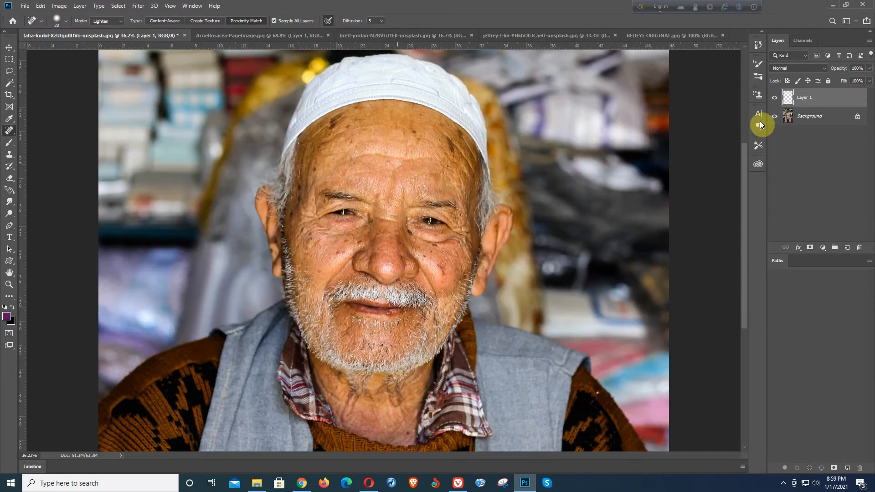
click(775, 98)
- Delete Layer 1 with all its healing strokes, leaving only the Background layer of the elderly man's portrait
drag(825, 100, 859, 246)
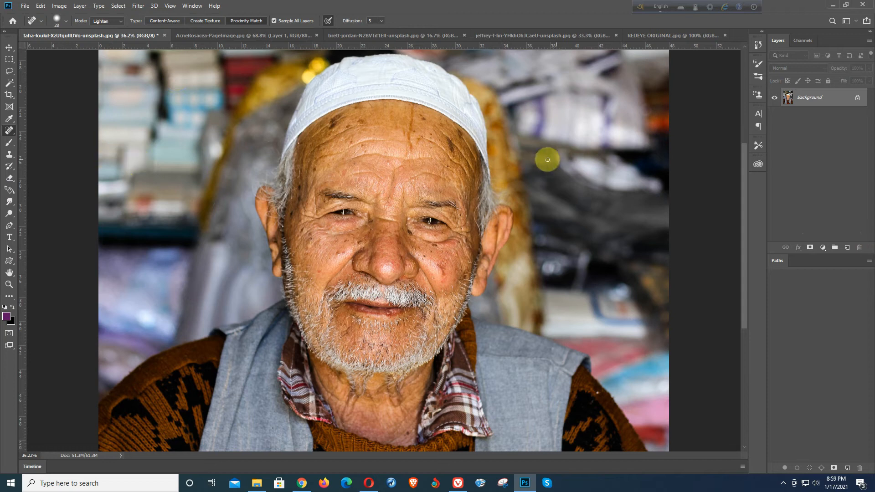
ctrl+click(390, 235)
ctrl+click(383, 183)
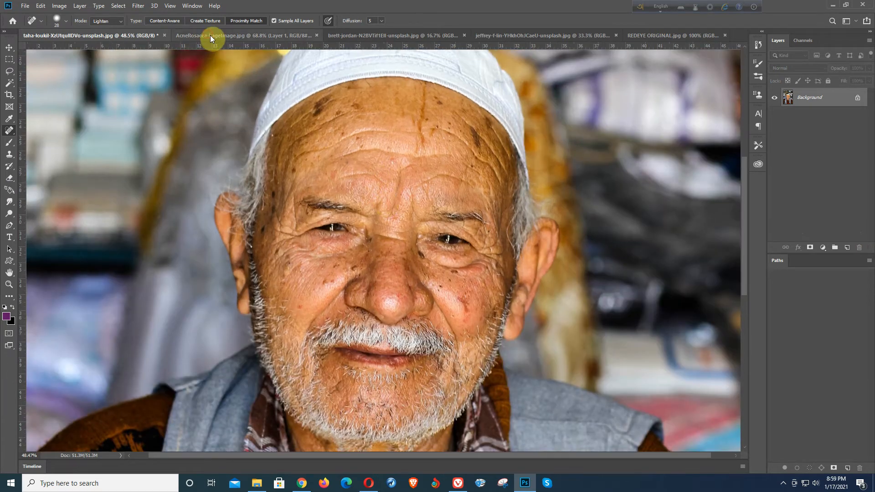
- Switch to the AcneRosacea-PageImage.jpg document and reset its retouching to an empty Layer 1
click(209, 34)
ctrl+click(410, 220)
drag(434, 182, 834, 242)
drag(513, 214, 408, 179)
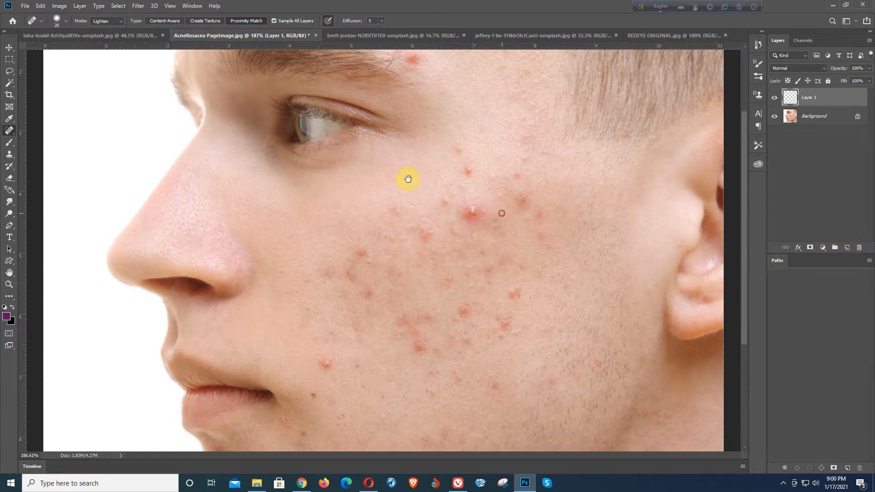
- Select the Healing Brush, sample clean skin below the eye and heal the large red upper-cheek blemish with a 26 px brush
right_click(8, 134)
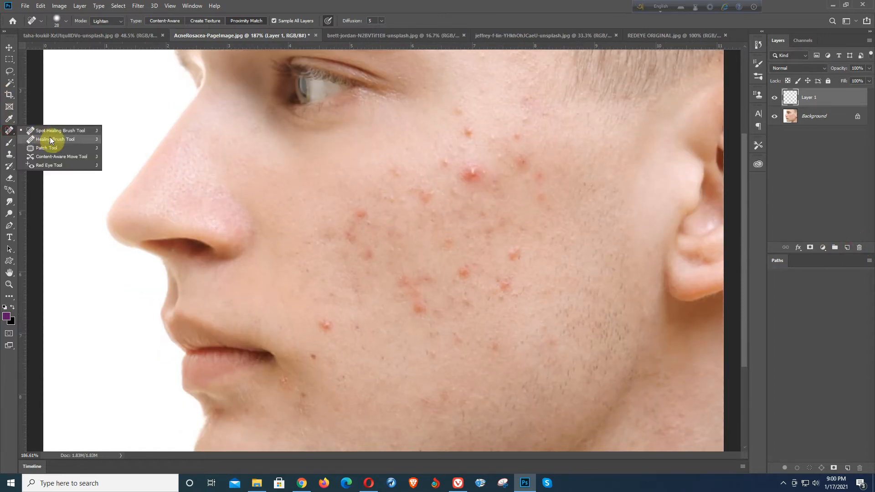
click(53, 138)
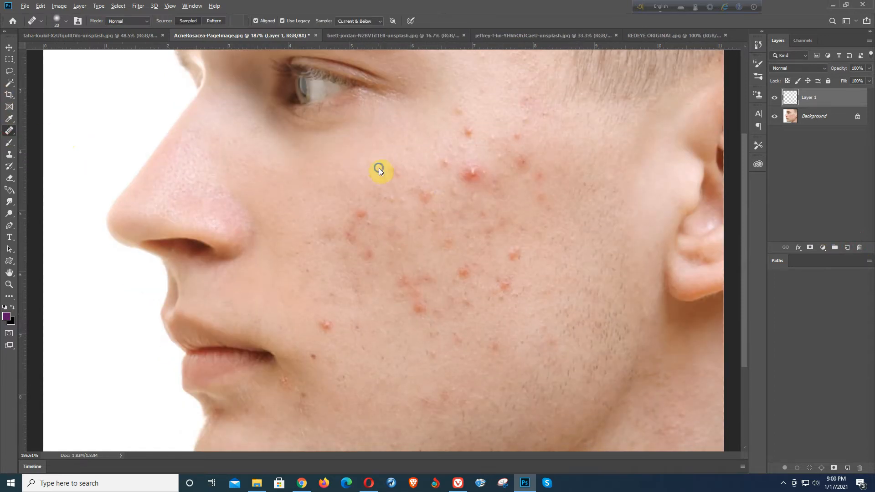
drag(379, 139, 314, 195)
drag(469, 221, 394, 140)
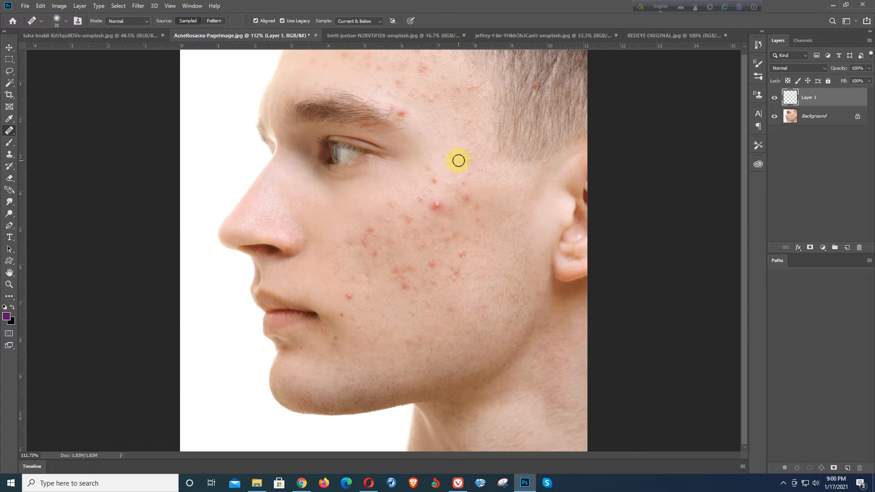
scroll(432, 183, up, 3)
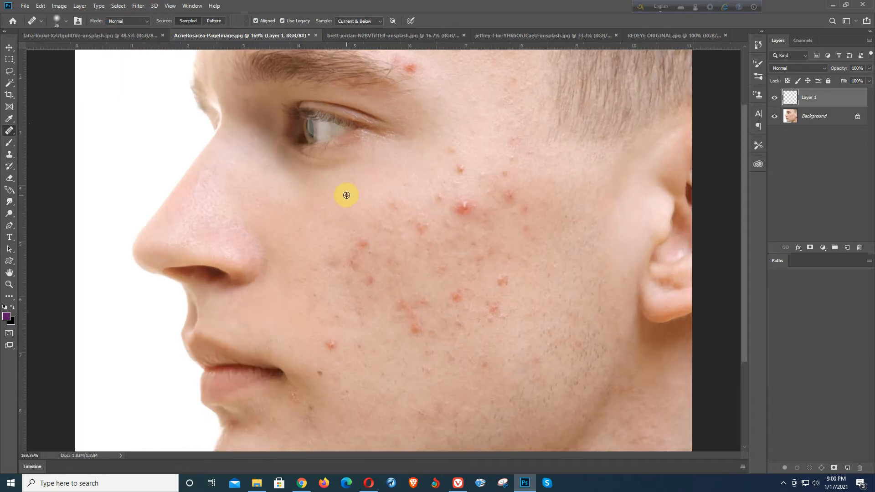
alt+click(368, 208)
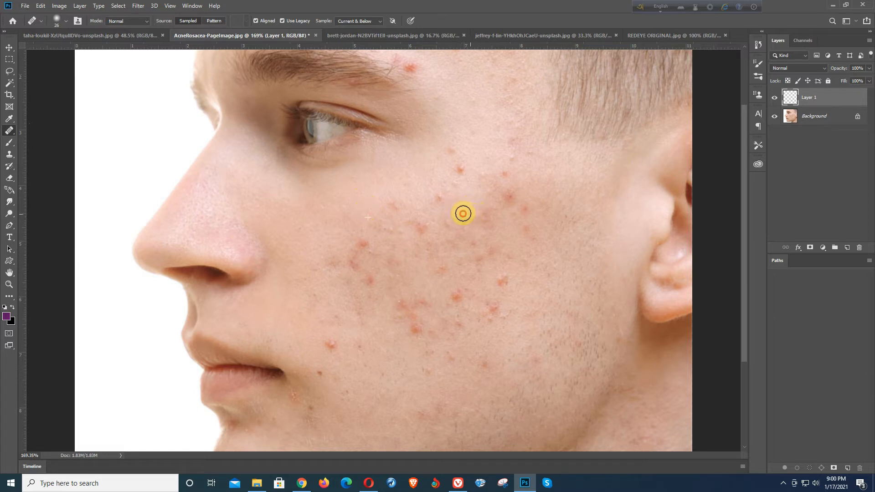
- Heal small blemishes on the upper cheek and near the corner of the mouth with a 15 px Healing Brush
key(bracketleft)
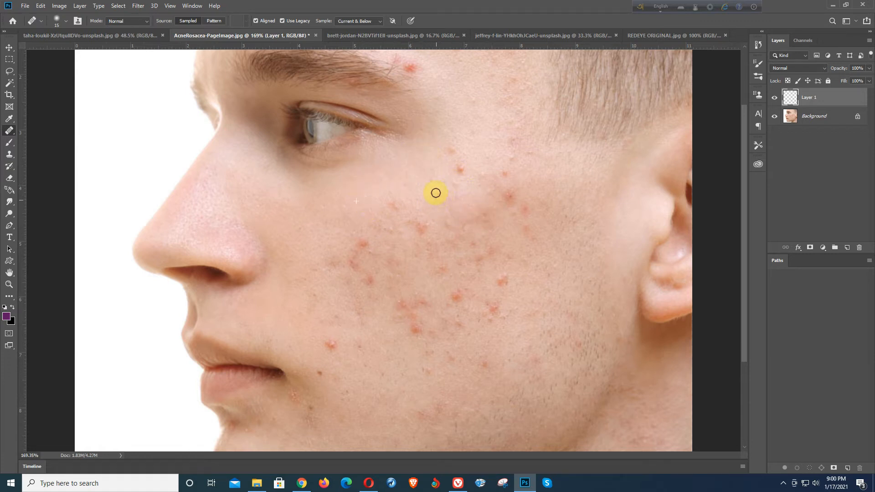
scroll(429, 192, down, 2)
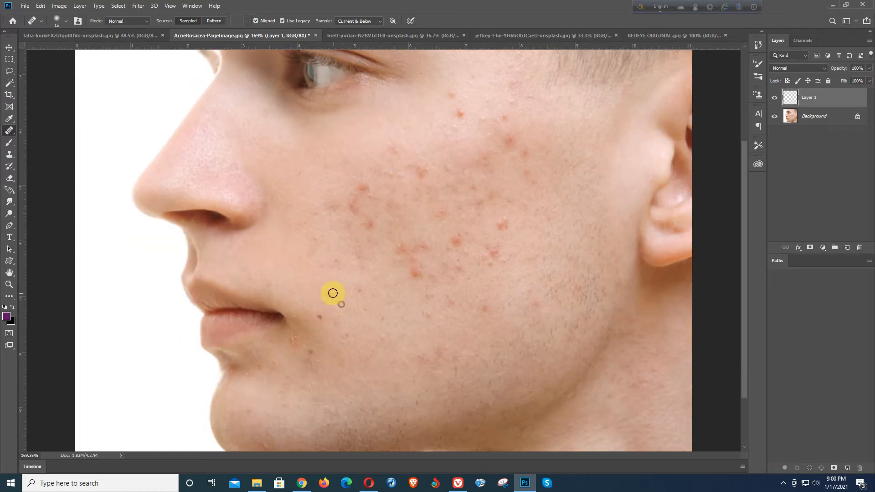
scroll(374, 291, down, 1)
scroll(351, 250, down, 2)
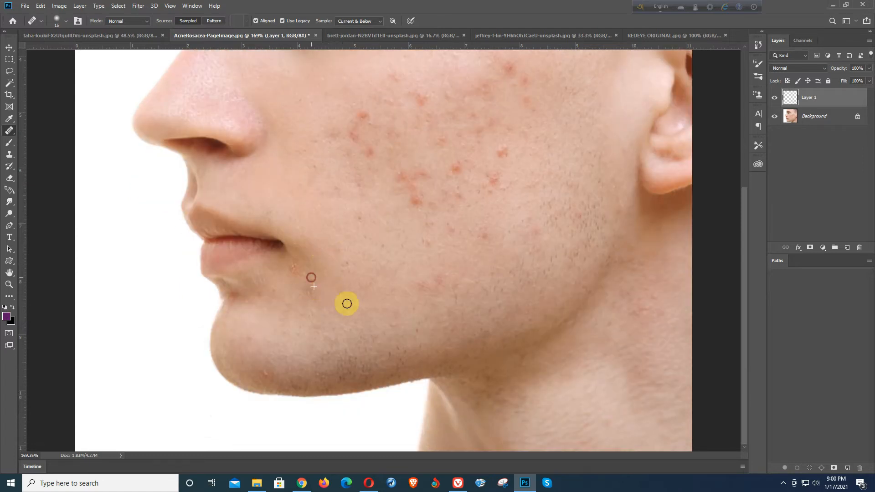
- Sample clean skin on the outer cheek and heal the red blemish beside it with an 11 px brush
scroll(285, 319, up, 1)
scroll(501, 255, up, 1)
alt+click(531, 206)
click(505, 203)
drag(507, 201, 518, 182)
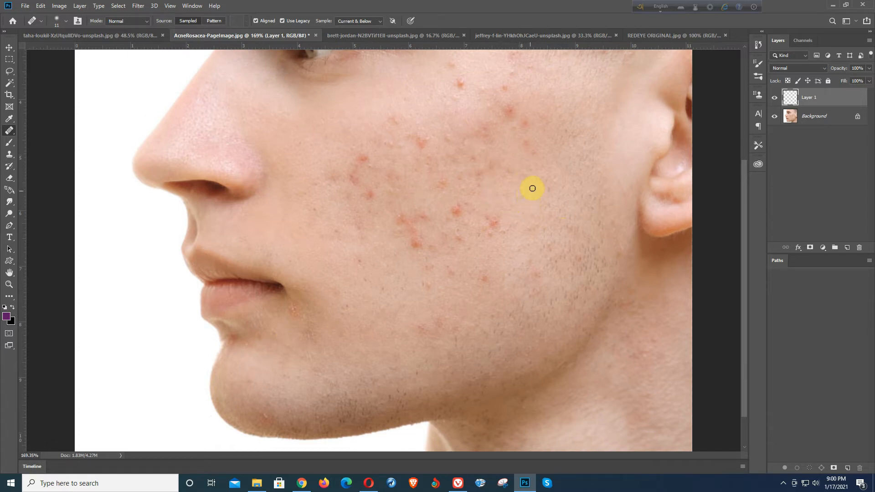
- Enlarge the Healing Brush to 19 px and heal further red blemishes on the upper and middle cheek
drag(494, 209, 495, 210)
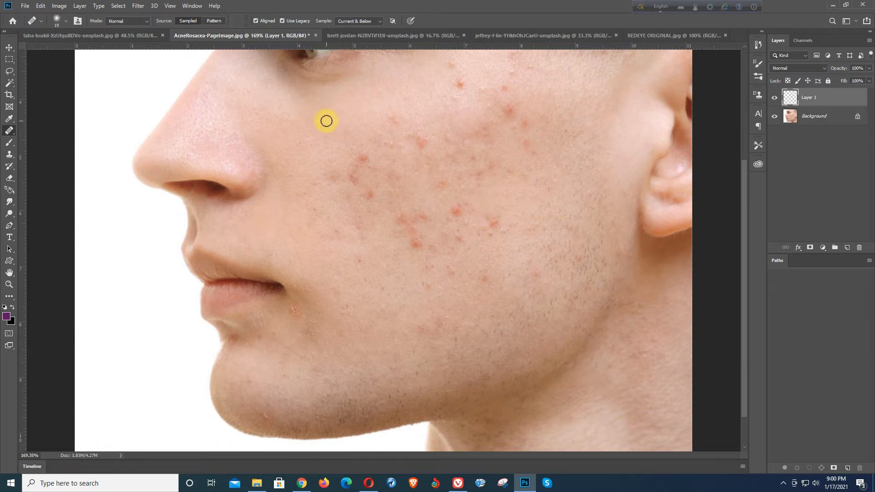
drag(407, 197, 408, 198)
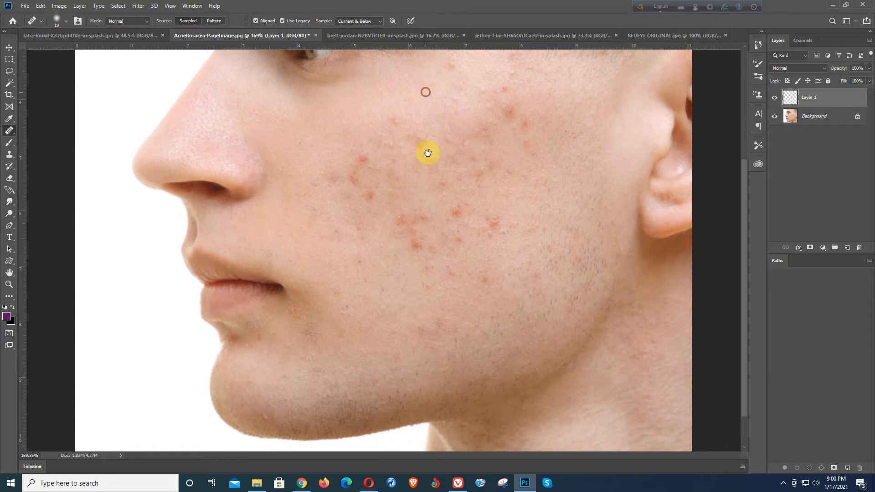
scroll(463, 125, up, 3)
click(451, 127)
mouse_move(406, 173)
mouse_down()
mouse_move(388, 210)
mouse_move(394, 169)
mouse_up()
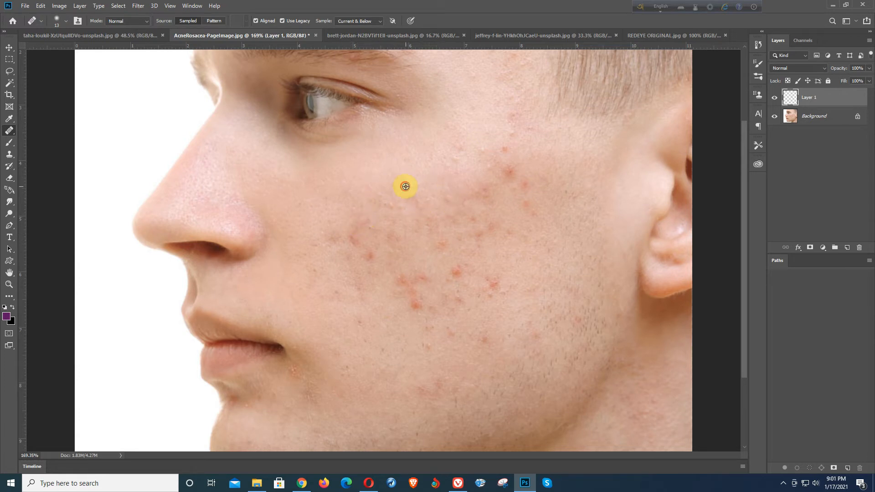
- Sample clean skin near the temple with a 13 px Healing Brush and heal the red blemishes on the outer and lower-middle cheek
scroll(523, 207, down, 1)
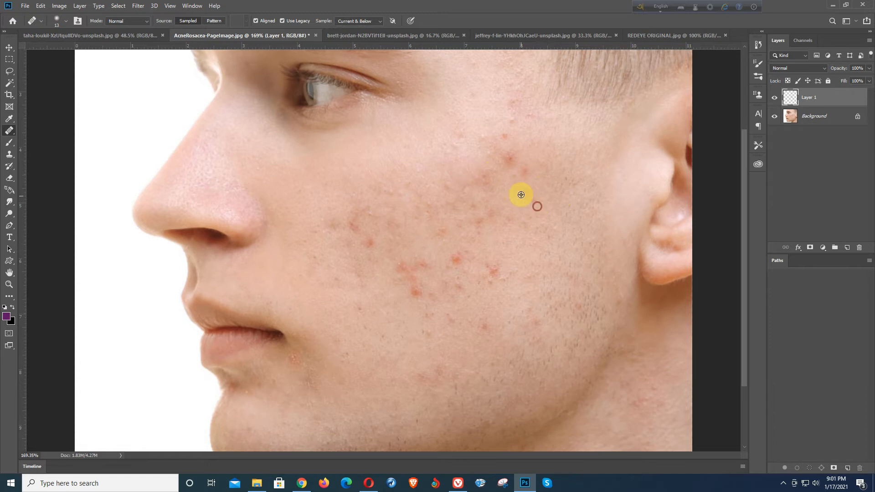
alt+click(527, 149)
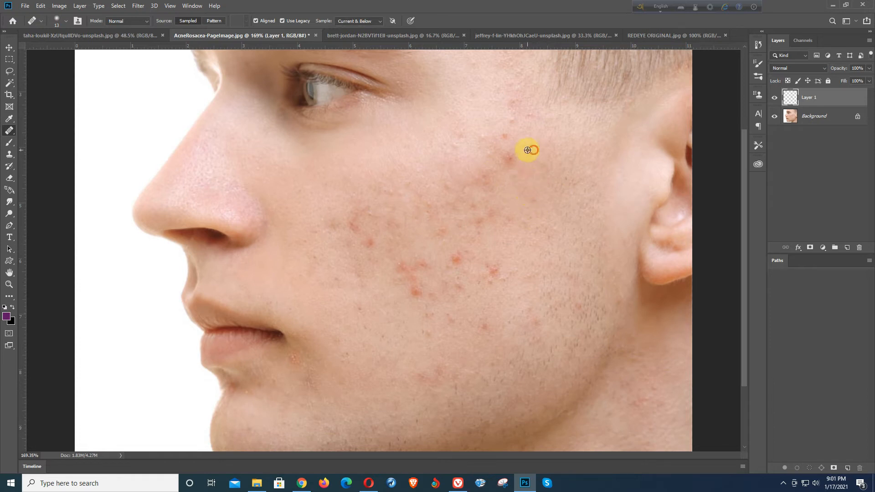
alt+click(522, 140)
mouse_move(532, 154)
mouse_down()
mouse_move(522, 174)
mouse_move(522, 153)
mouse_move(504, 158)
mouse_up()
mouse_move(516, 263)
mouse_down()
mouse_move(487, 266)
mouse_move(495, 271)
mouse_move(501, 257)
mouse_move(458, 251)
mouse_move(510, 267)
mouse_move(492, 259)
mouse_move(502, 255)
mouse_move(452, 263)
mouse_move(513, 277)
mouse_move(452, 316)
mouse_move(478, 340)
mouse_move(484, 324)
mouse_move(460, 336)
mouse_move(453, 320)
mouse_move(434, 329)
mouse_up()
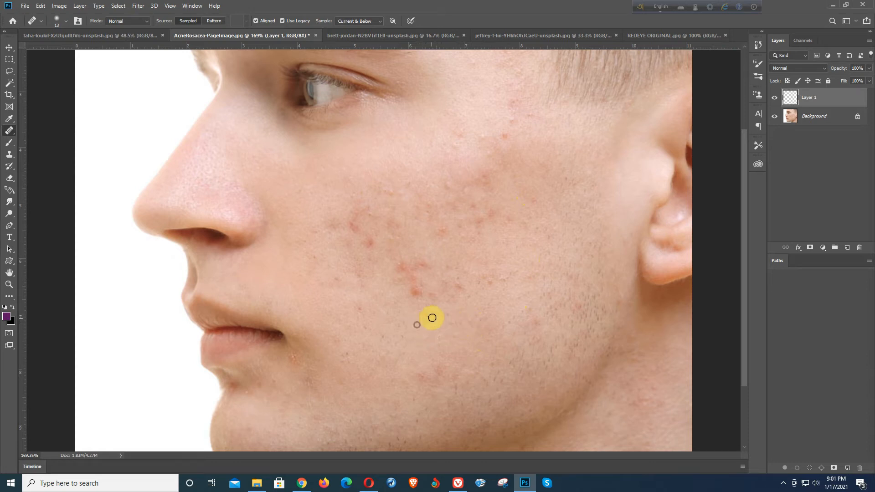
- Sample clean skin on the lower cheek and heal the red blemish clusters on the inner cheek and beside the corner of the mouth
alt+click(415, 304)
mouse_move(417, 298)
mouse_down()
mouse_move(393, 314)
mouse_move(413, 285)
mouse_move(398, 278)
mouse_move(409, 300)
mouse_move(399, 296)
mouse_move(414, 276)
mouse_move(396, 263)
mouse_move(406, 305)
mouse_move(391, 312)
mouse_move(397, 277)
mouse_move(405, 261)
mouse_move(390, 301)
mouse_move(415, 265)
mouse_move(370, 238)
mouse_move(356, 240)
mouse_move(338, 212)
mouse_move(347, 201)
mouse_move(363, 207)
mouse_move(355, 220)
mouse_move(347, 222)
mouse_move(347, 202)
mouse_move(350, 213)
mouse_move(352, 201)
mouse_move(366, 202)
mouse_move(362, 217)
mouse_move(348, 204)
mouse_move(357, 230)
mouse_move(348, 206)
mouse_move(333, 201)
mouse_move(328, 235)
mouse_up()
alt+click(390, 309)
click(397, 276)
alt+right_click(347, 204)
alt+click(357, 310)
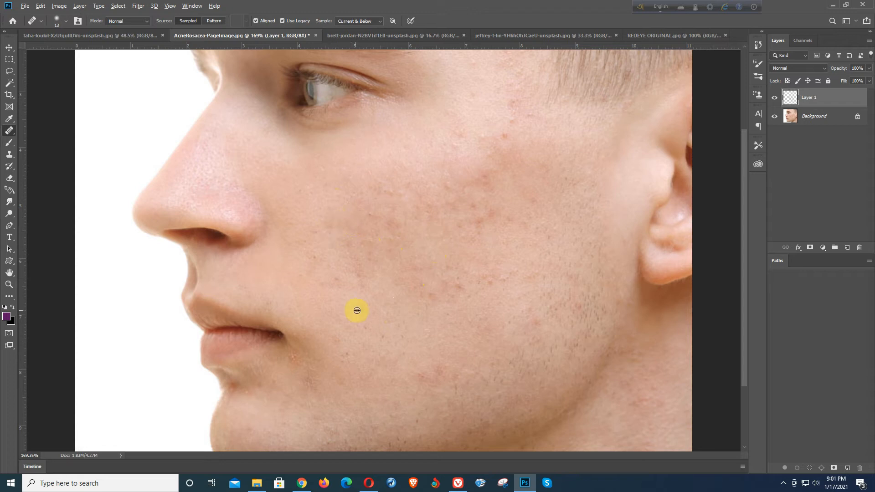
scroll(269, 291, down, 5)
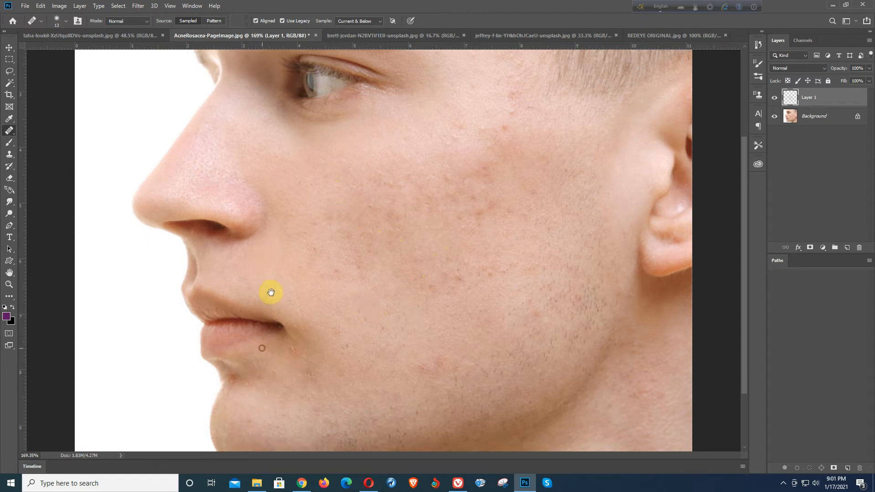
alt+click(398, 186)
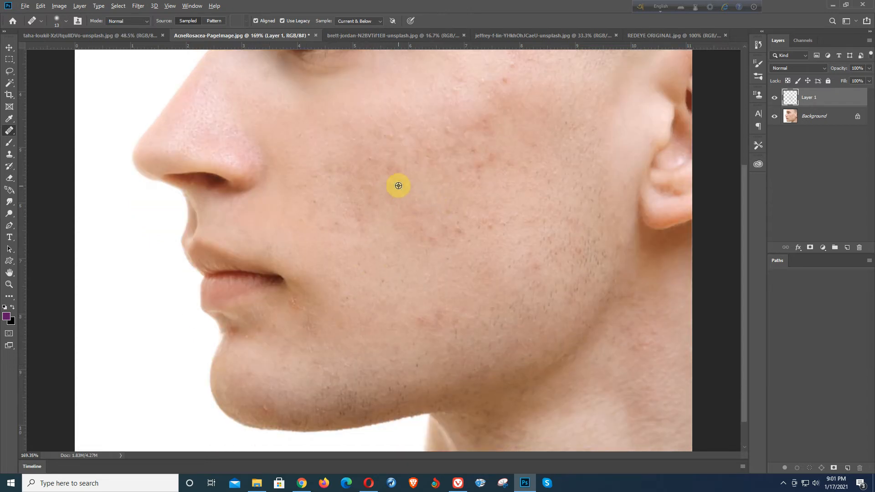
- Compare the portrait before and after healing by toggling the visibility of Layer 1
scroll(398, 185, down, 4)
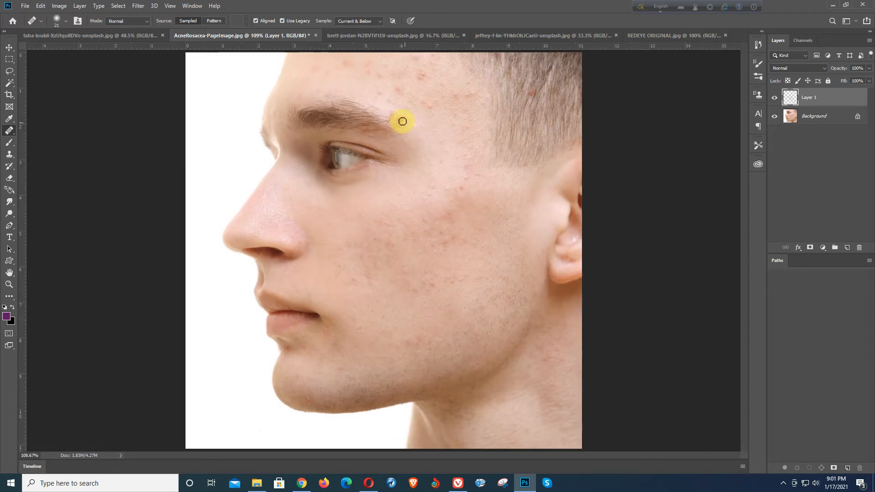
click(775, 98)
click(775, 99)
scroll(391, 255, down, 3)
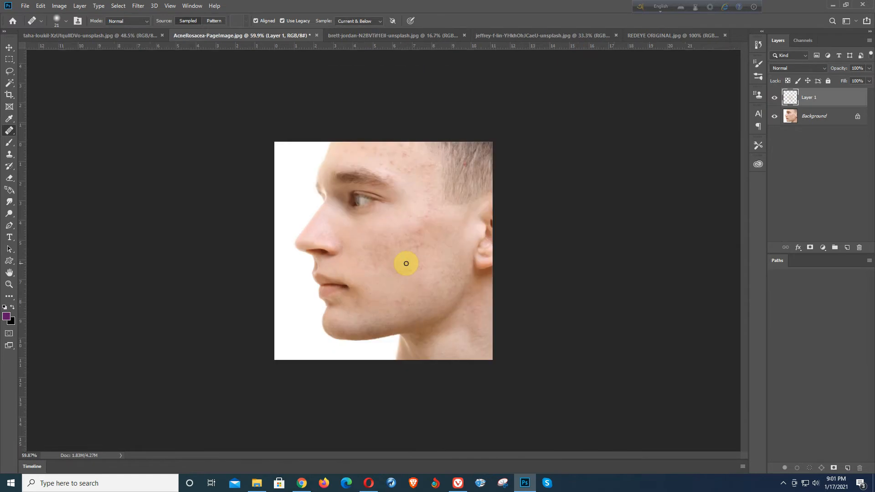
scroll(349, 230, up, 3)
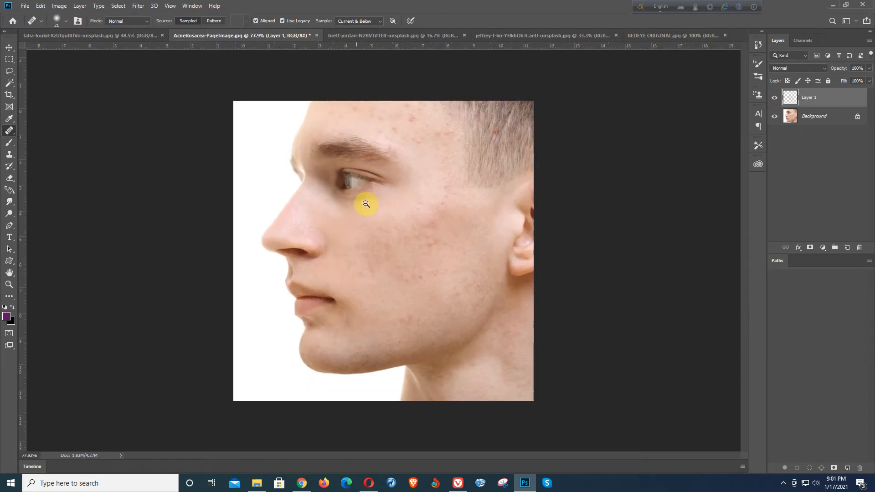
click(774, 98)
click(775, 99)
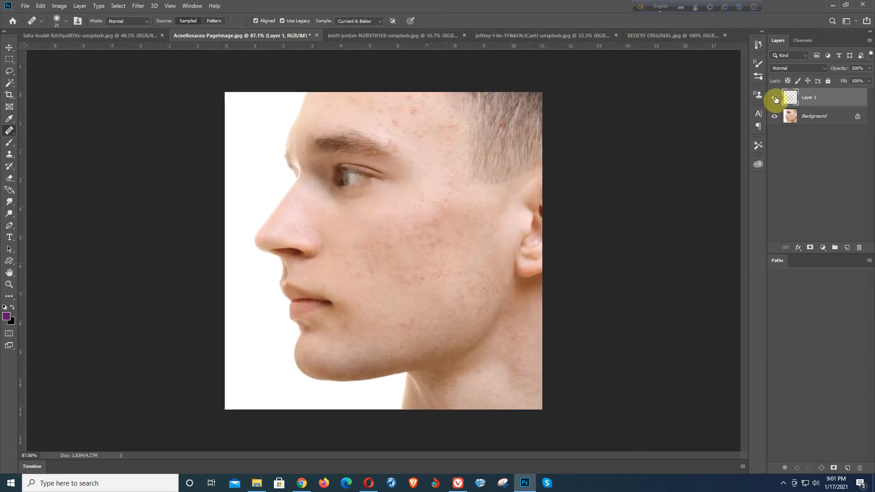
click(774, 99)
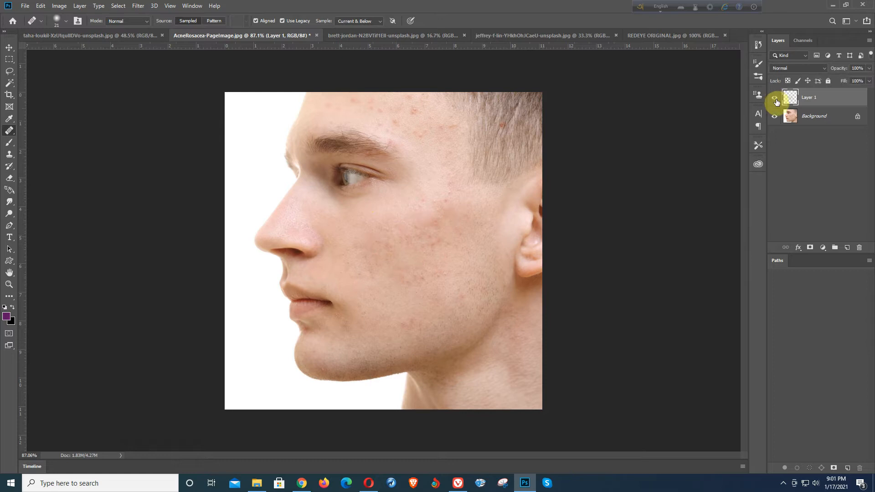
scroll(336, 172, up, 3)
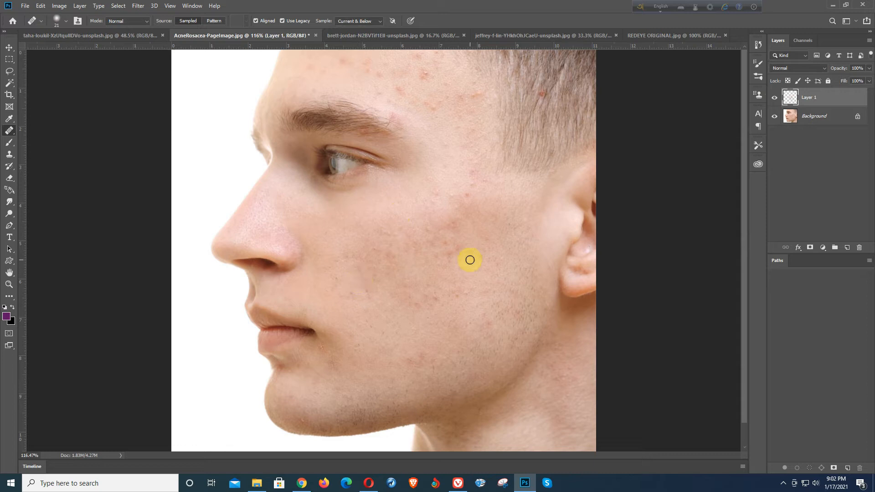
scroll(471, 246, down, 2)
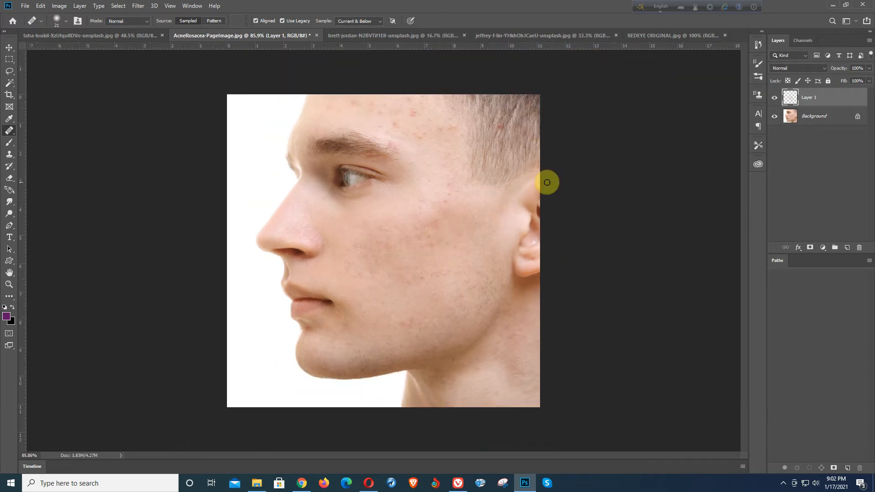
click(775, 99)
click(775, 99)
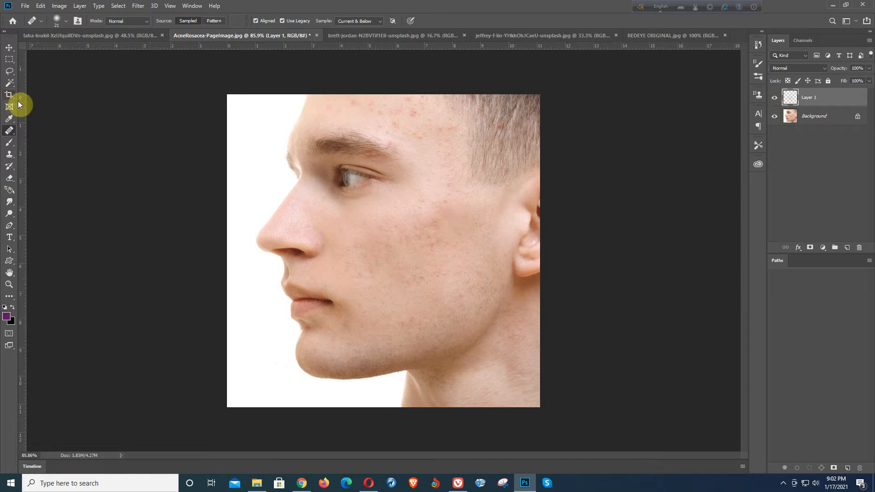
scroll(385, 152, up, 1)
scroll(381, 162, down, 1)
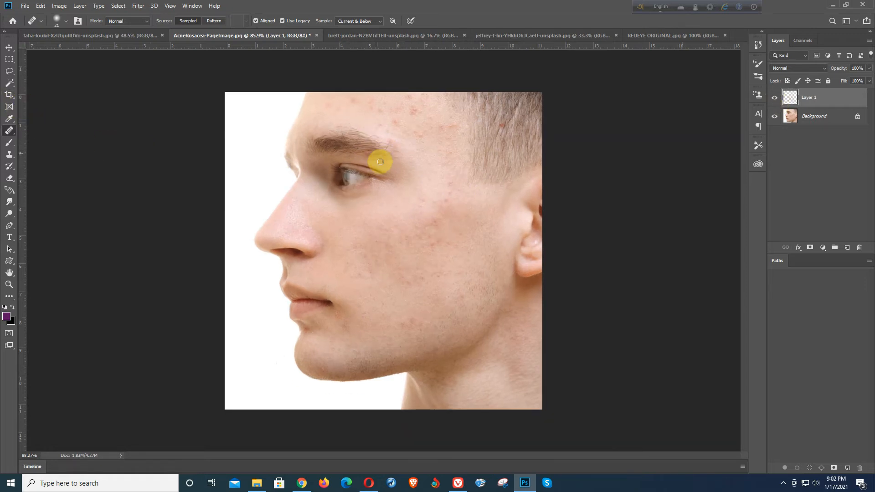
- Select the Patch tool and display the open photo of three hens in full-screen mode with the menu bar
right_click(15, 133)
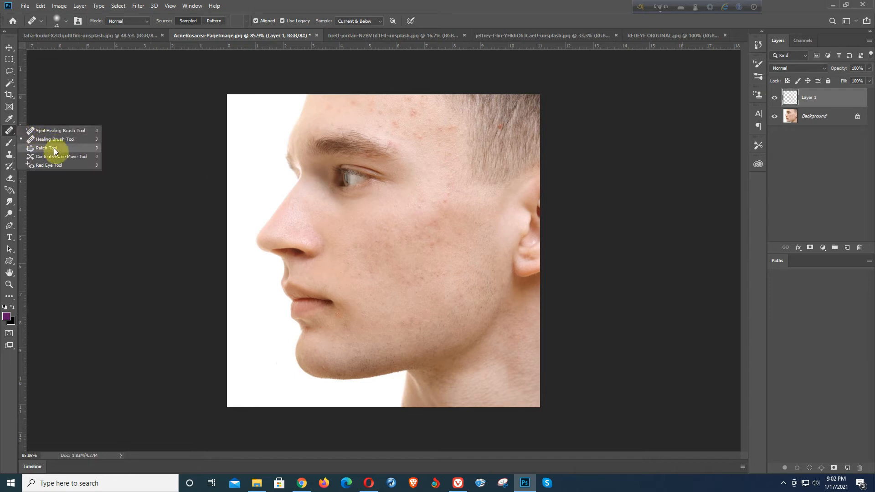
click(55, 149)
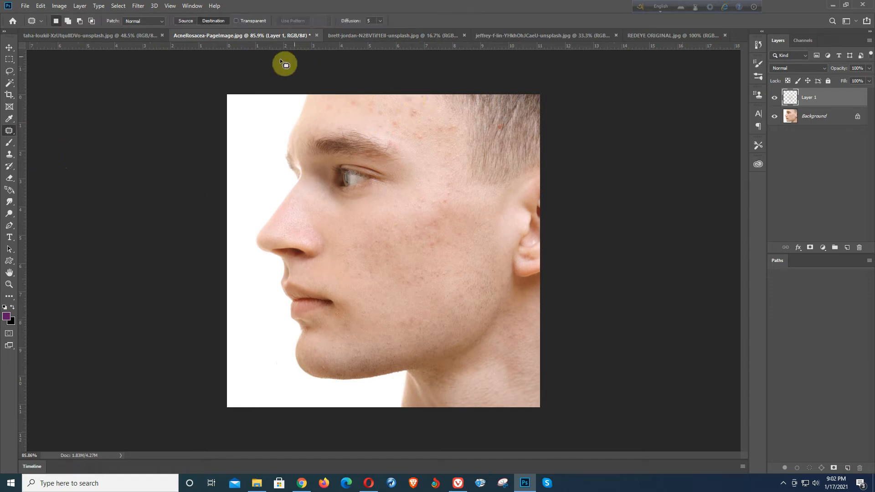
click(420, 35)
scroll(296, 178, up, 1)
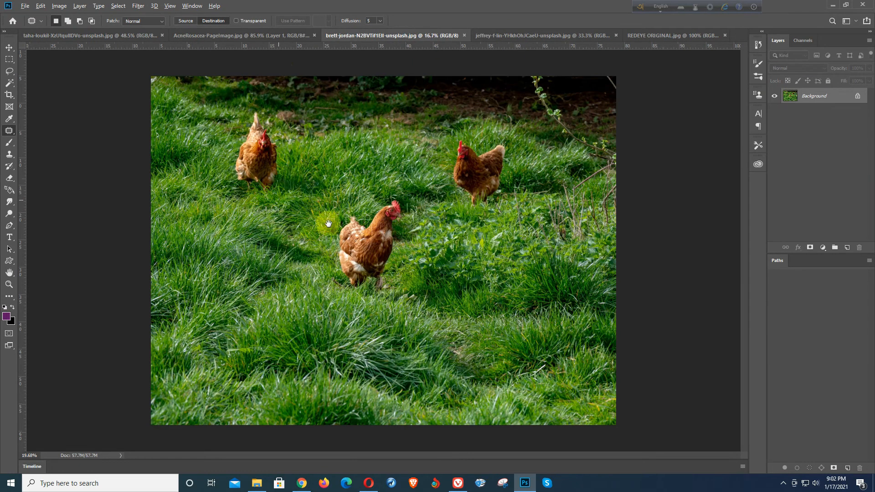
scroll(328, 225, up, 2)
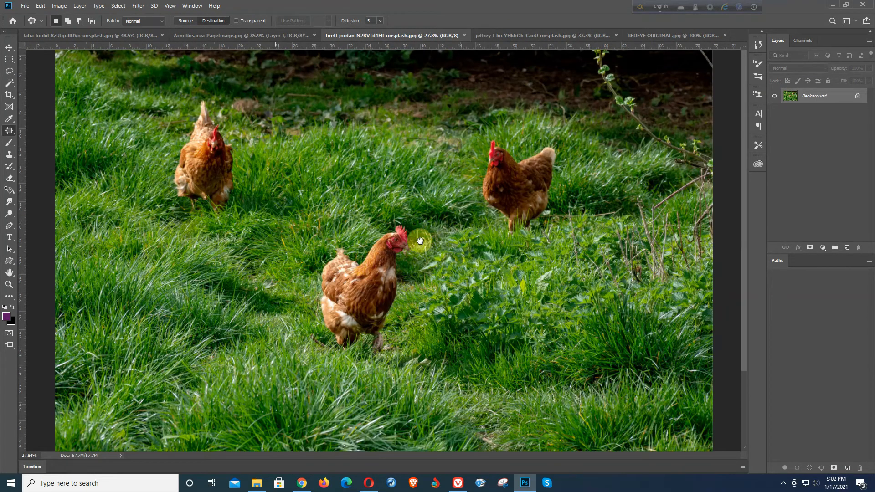
key(f)
scroll(435, 222, down, 1)
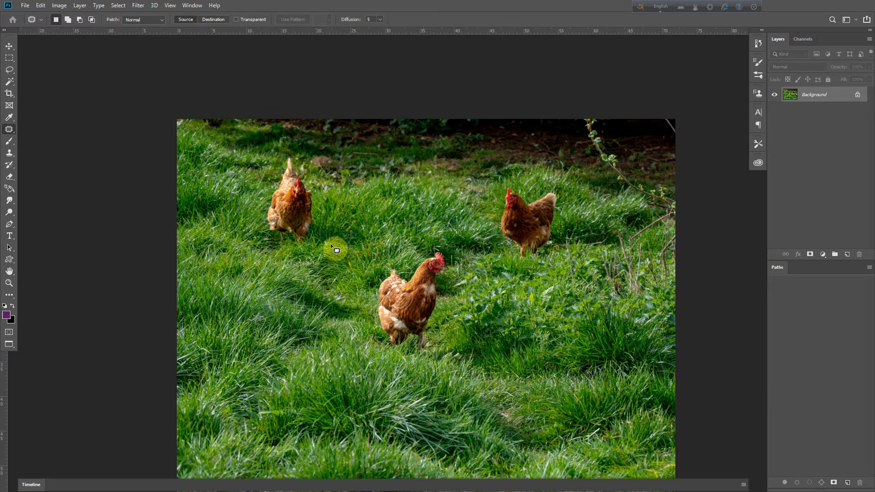
- Outline the hen in the photo's upper-left area with the Patch tool in Source mode, try replacing it with grass, and undo the patch
mouse_move(286, 245)
mouse_down()
mouse_move(264, 230)
mouse_move(257, 198)
mouse_move(284, 154)
mouse_move(302, 163)
mouse_move(322, 205)
mouse_move(323, 233)
mouse_move(285, 245)
mouse_up()
drag(296, 200, 303, 331)
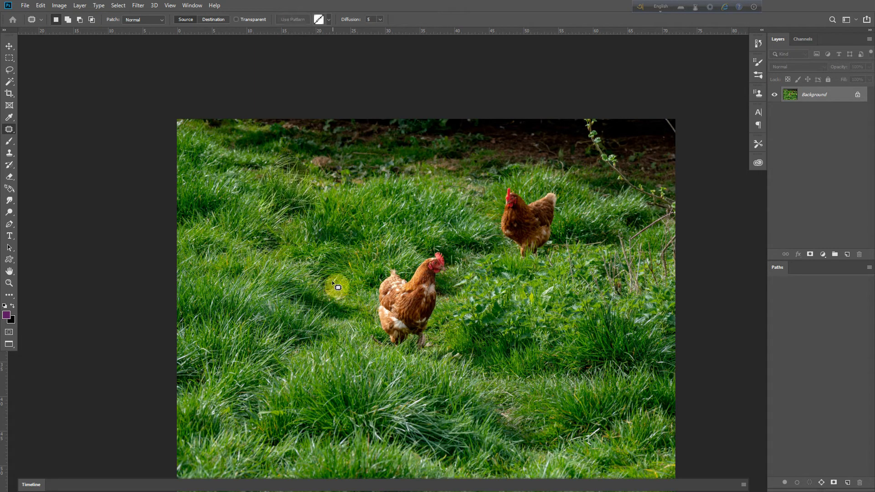
key(ctrl+d)
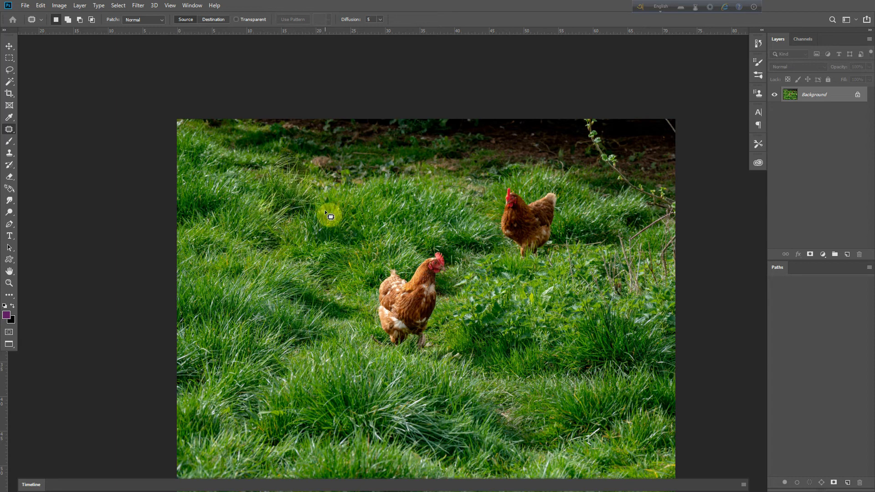
key(ctrl+z)
key(ctrl+z)
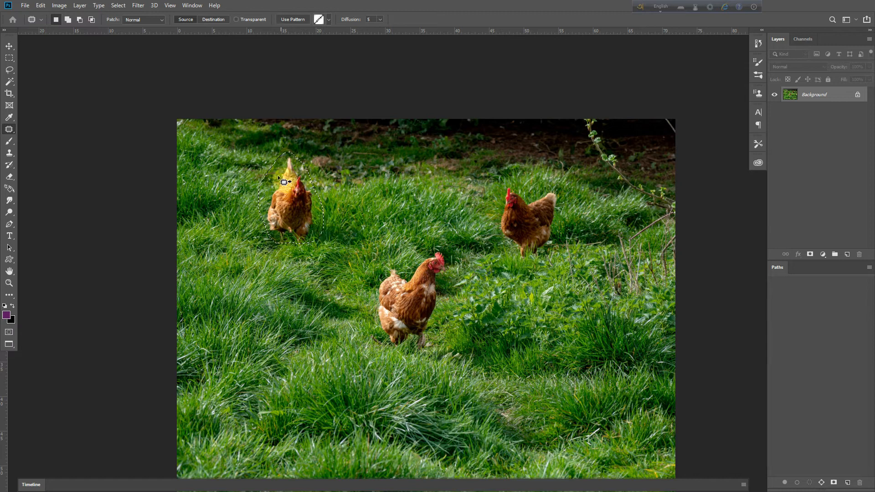
- Try patching the outlined hen again using the grass further below it, deselect, and undo the patch
drag(292, 191, 307, 332)
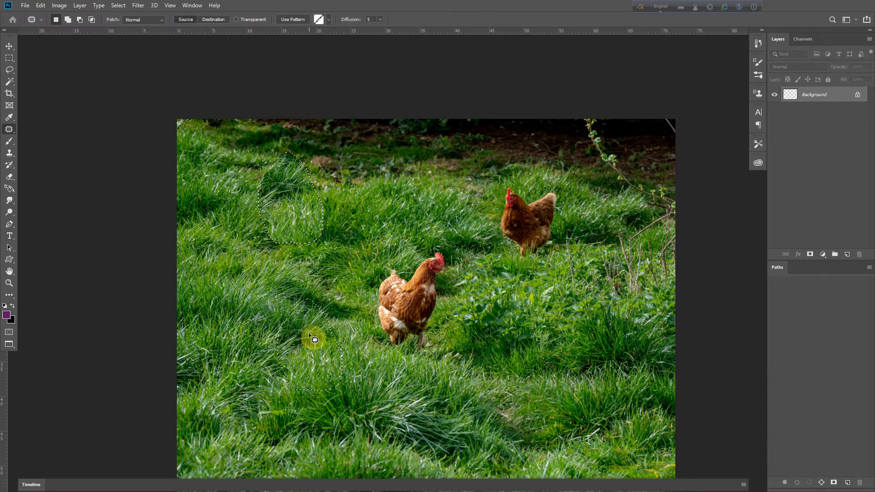
key(ctrl+d)
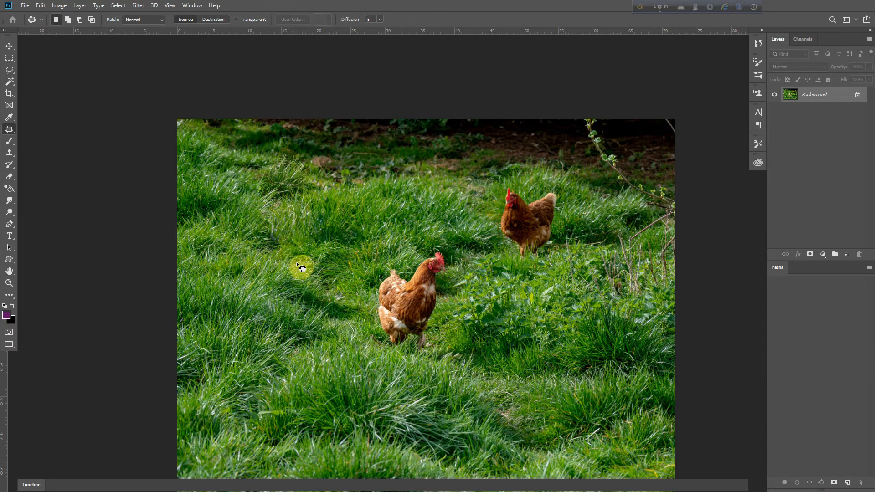
scroll(305, 246, down, 3)
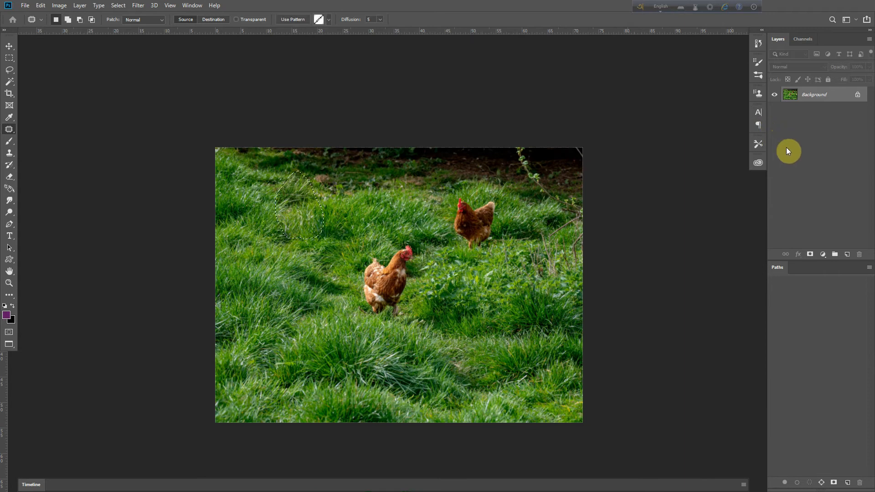
key(ctrl+z)
- Duplicate the Background layer, try patching the outlined hen with grass on the copy, and undo that patch
drag(832, 96, 847, 254)
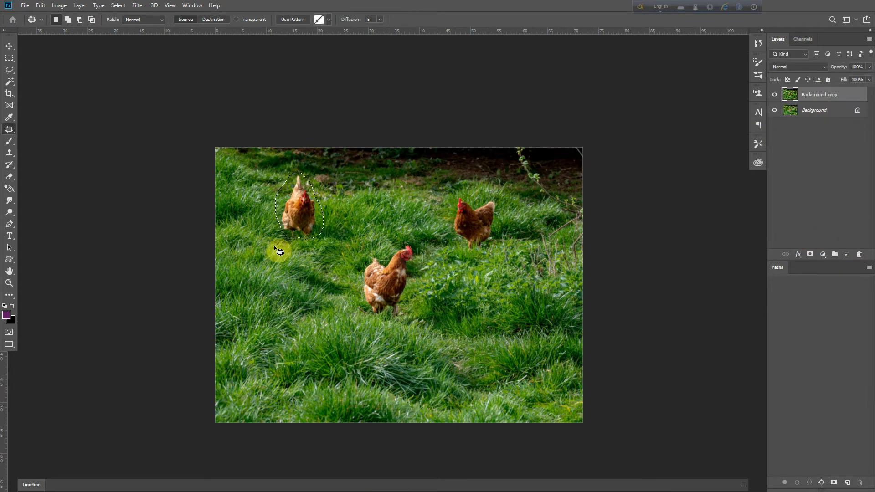
drag(303, 213, 318, 301)
key(ctrl+d)
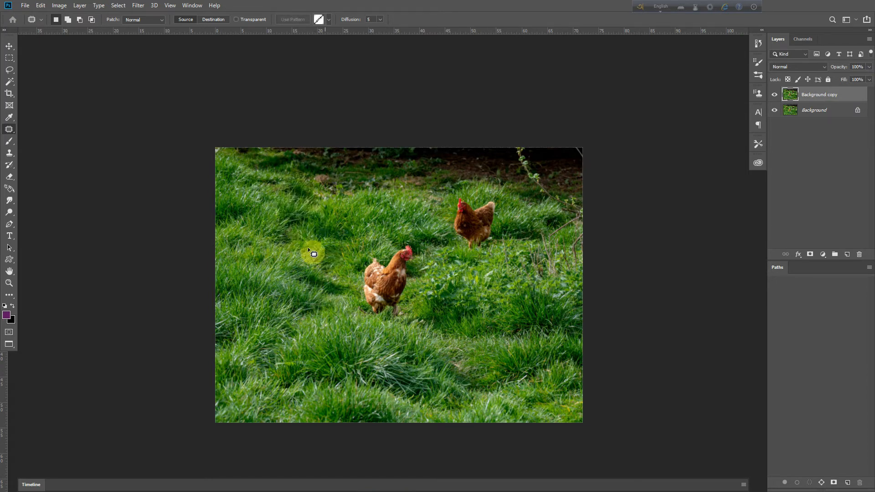
mouse_move(285, 235)
mouse_down()
mouse_move(296, 173)
mouse_move(321, 209)
mouse_move(289, 238)
mouse_up()
key(ctrl+z)
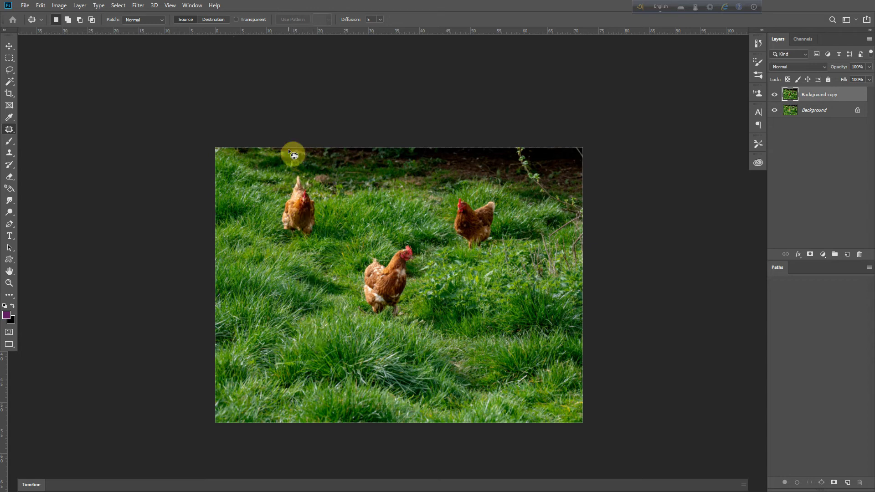
- Set the Patch tool to Destination, outline the upper-left hen and copy it onto the grass directly below, removing the selection
click(212, 19)
mouse_move(280, 246)
mouse_down()
mouse_move(256, 219)
mouse_move(280, 245)
mouse_up()
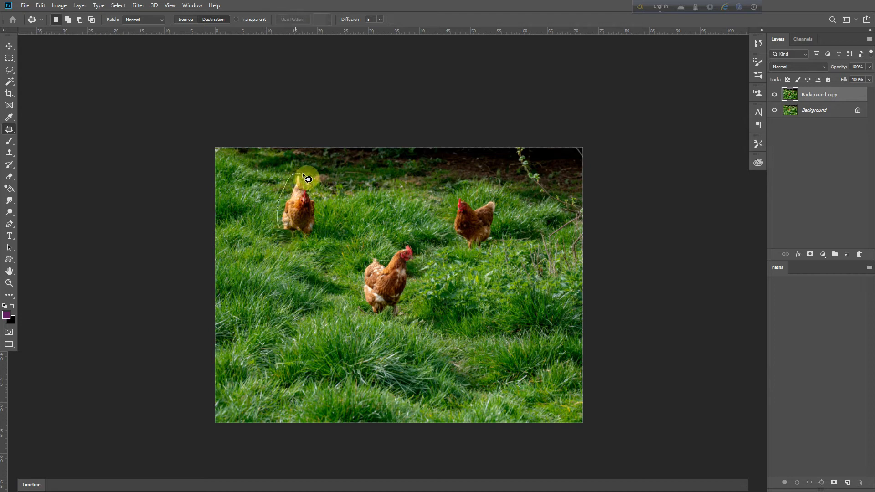
mouse_move(316, 204)
mouse_down()
mouse_move(316, 233)
mouse_move(285, 237)
mouse_move(315, 265)
mouse_move(315, 296)
mouse_up()
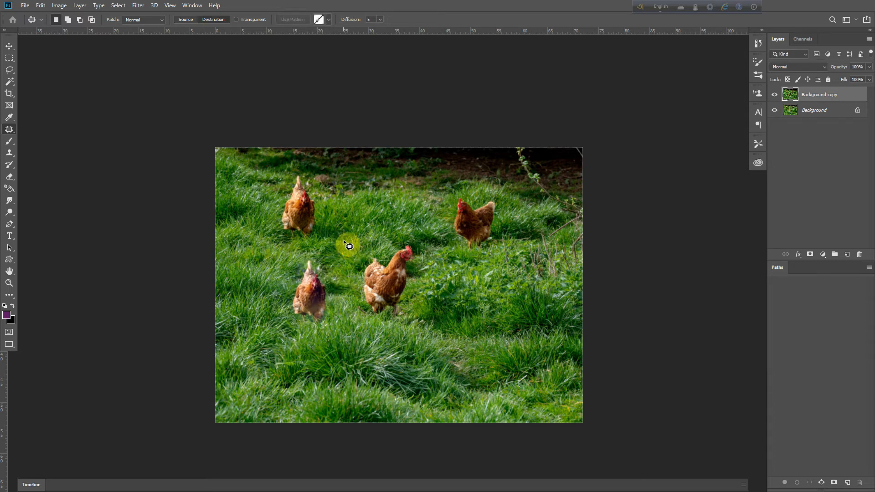
key(ctrl+d)
key(ctrl+plus)
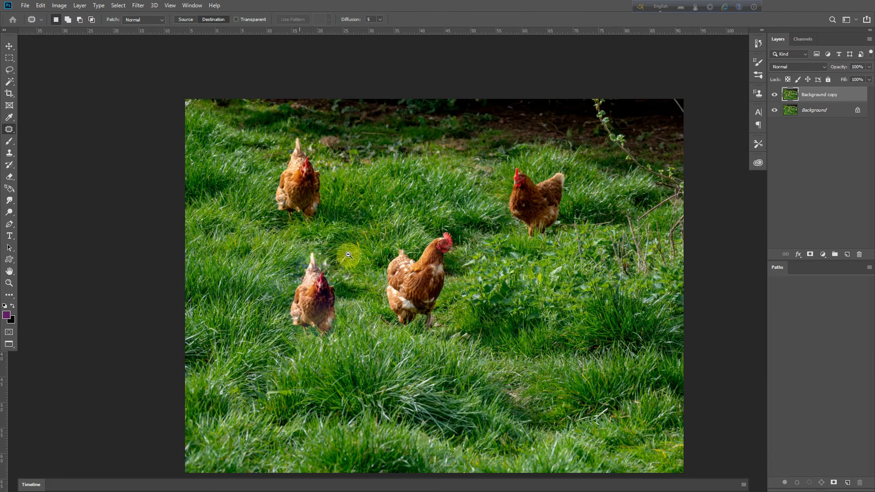
scroll(348, 255, up, 3)
scroll(369, 259, up, 4)
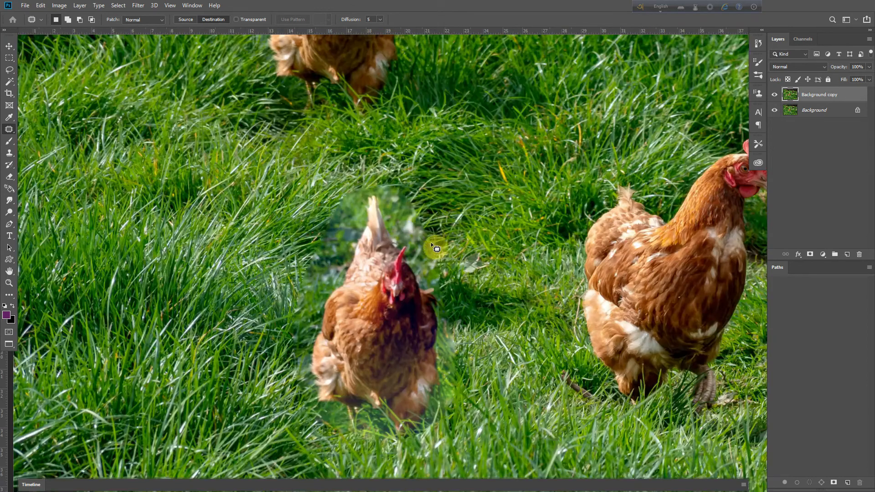
scroll(360, 212, down, 1)
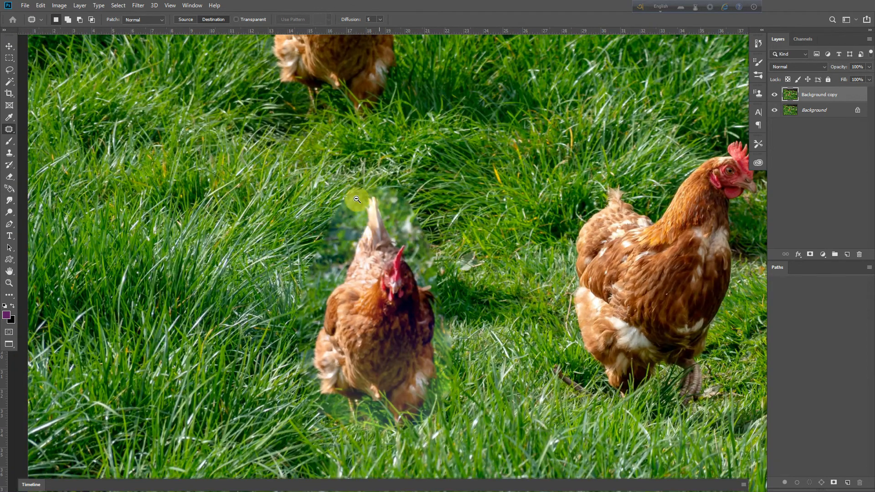
key(ctrl+0)
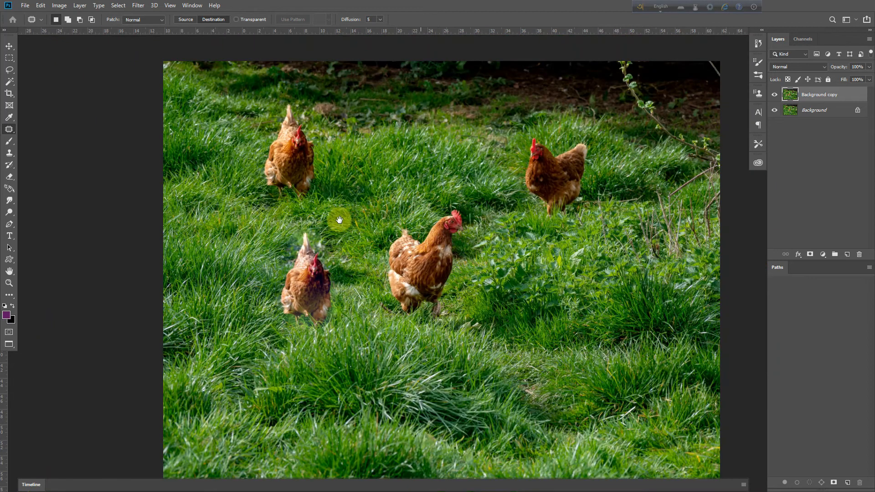
- Undo the copy of the upper-left hen placed on the grass below it
key(ctrl+z)
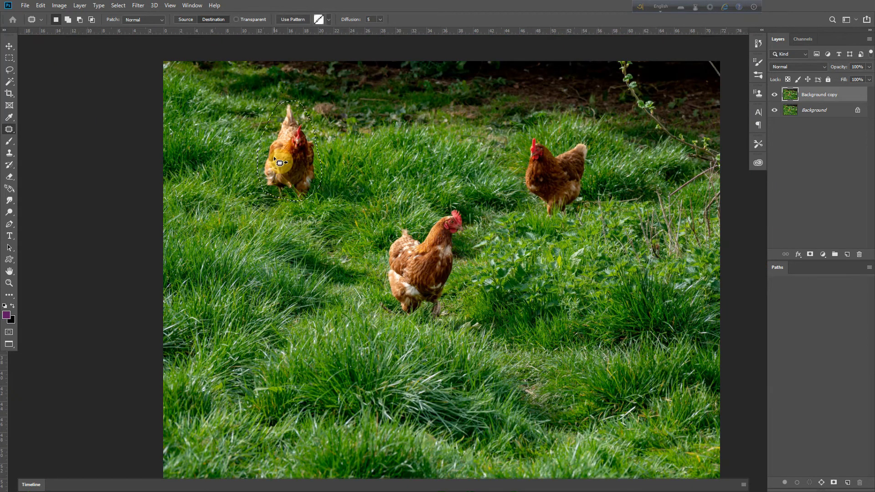
scroll(336, 209, down, 1)
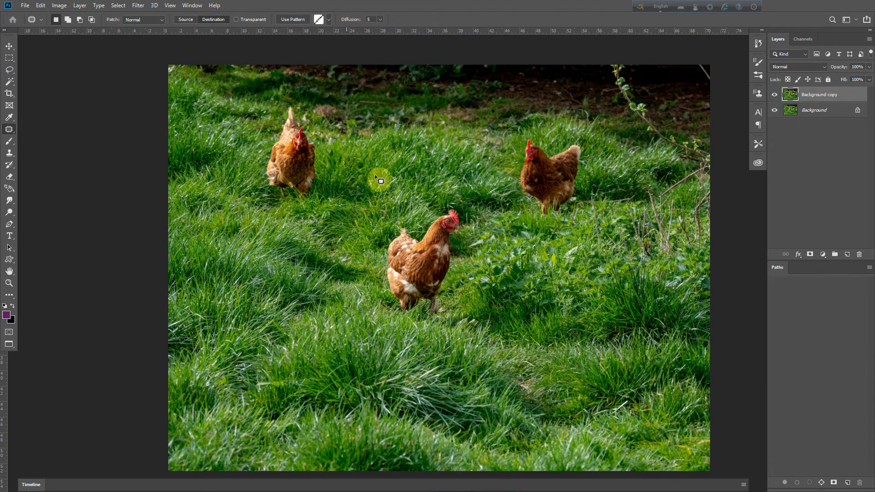
scroll(375, 177, down, 1)
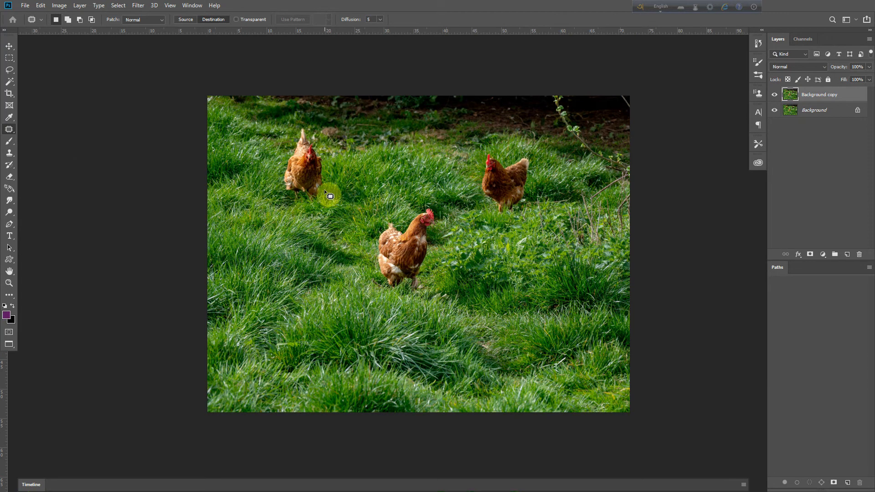
scroll(398, 205, up, 2)
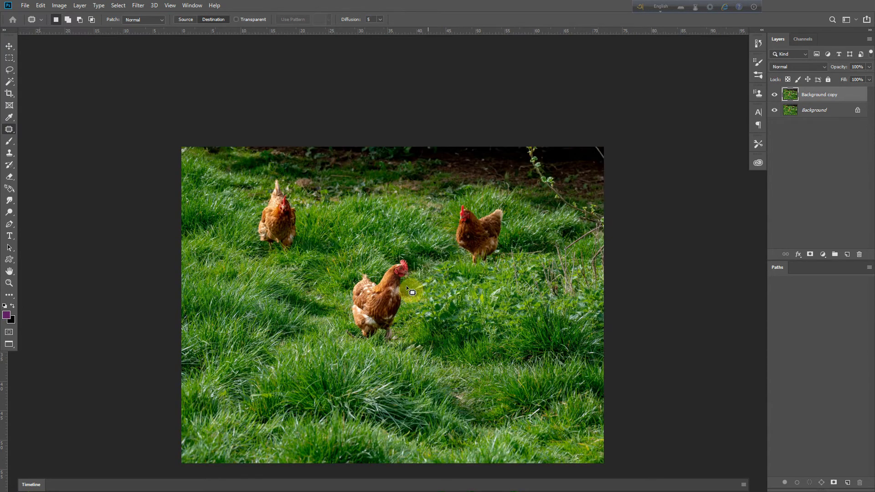
- Outline the middle hen with the Patch tool in Destination mode, try copying it onto the lower-left grass, deselect, and undo the patch
mouse_move(412, 289)
mouse_down()
mouse_move(413, 267)
mouse_move(392, 256)
mouse_move(345, 279)
mouse_move(354, 337)
mouse_move(367, 346)
mouse_move(411, 342)
mouse_up()
key(ctrl+minus)
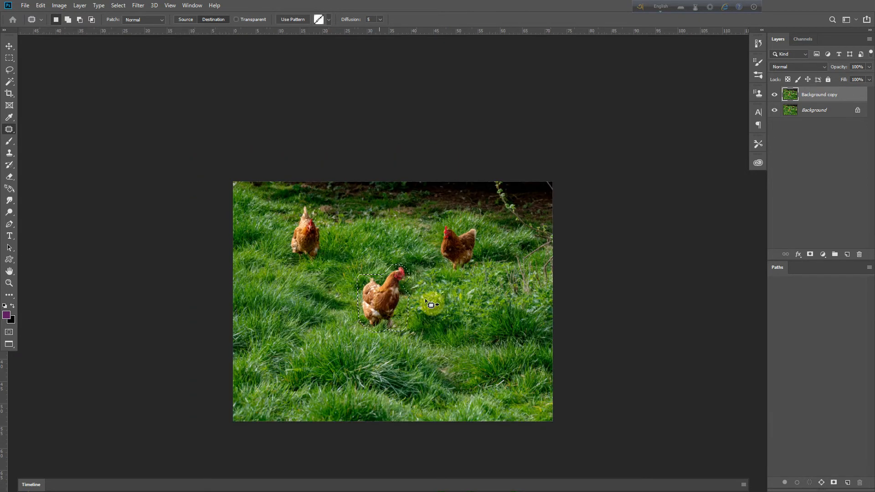
drag(387, 311, 330, 358)
key(ctrl+d)
scroll(302, 355, up, 5)
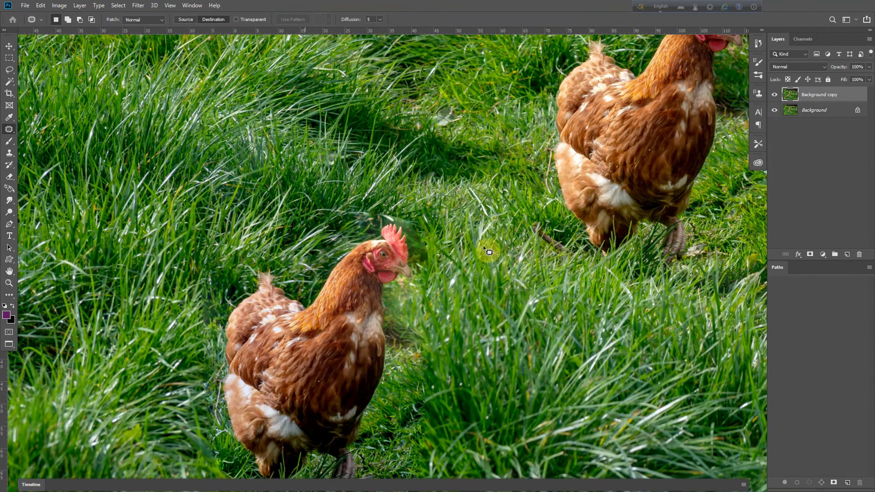
scroll(488, 252, down, 5)
key(ctrl+z)
key(ctrl+z)
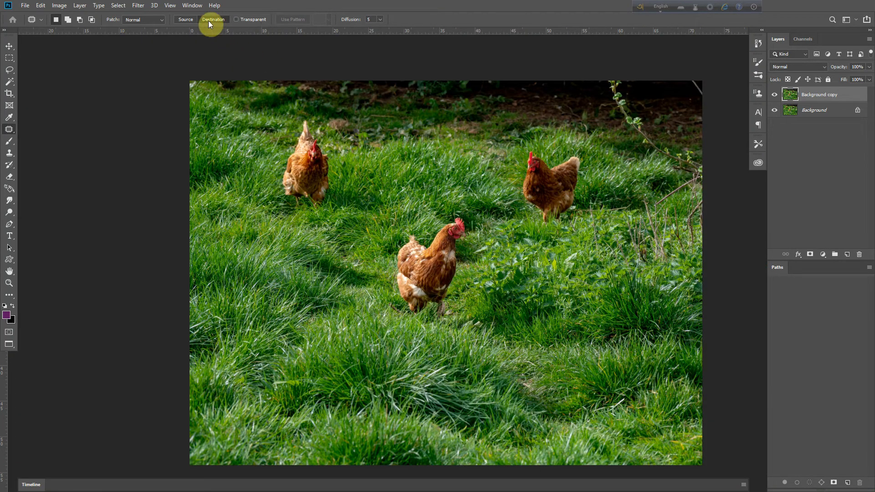
- Enable the Patch tool's Transparent option, outline the upper-left hen, copy it onto the grass below, deselect, and inspect the copy up close
click(237, 19)
click(213, 19)
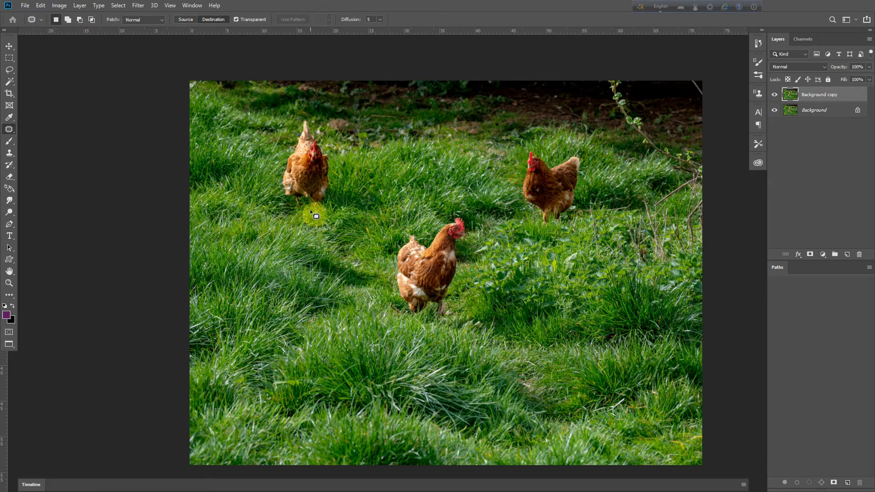
mouse_move(291, 208)
mouse_down()
mouse_move(277, 148)
mouse_move(308, 117)
mouse_move(339, 171)
mouse_move(329, 209)
mouse_move(309, 217)
mouse_move(302, 328)
mouse_move(311, 362)
mouse_move(329, 363)
mouse_up()
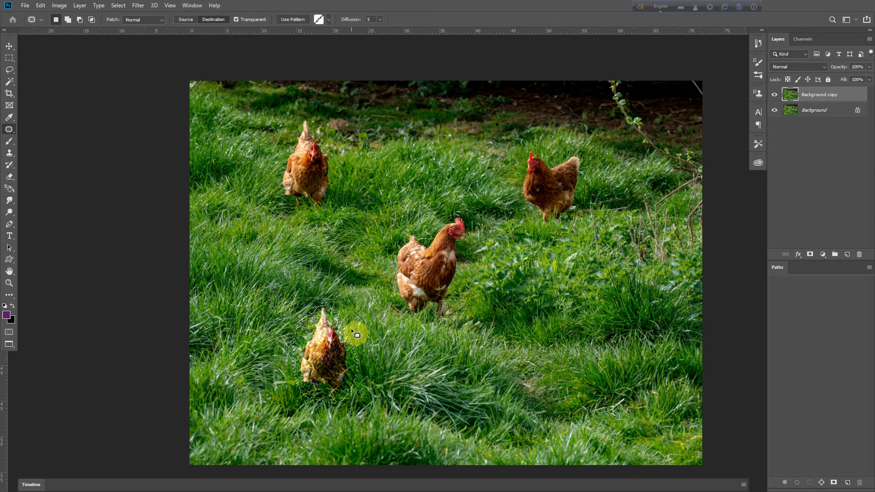
key(ctrl+d)
scroll(321, 410, up, 1)
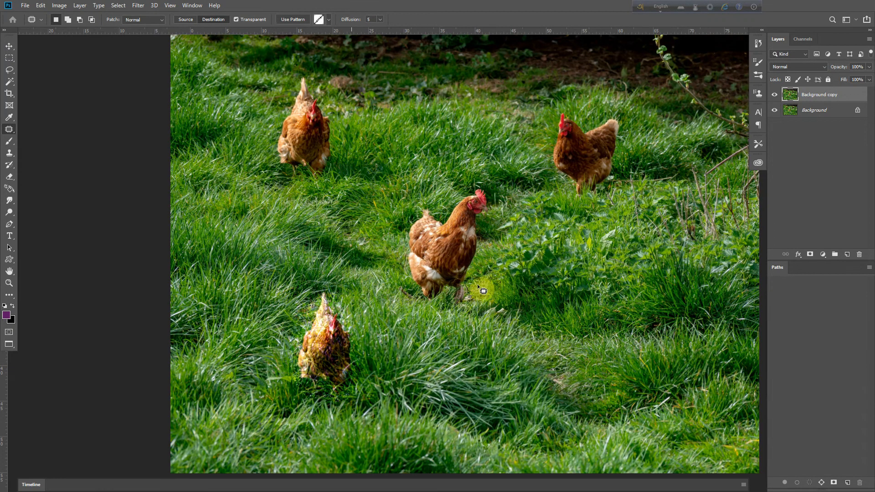
scroll(373, 283, up, 6)
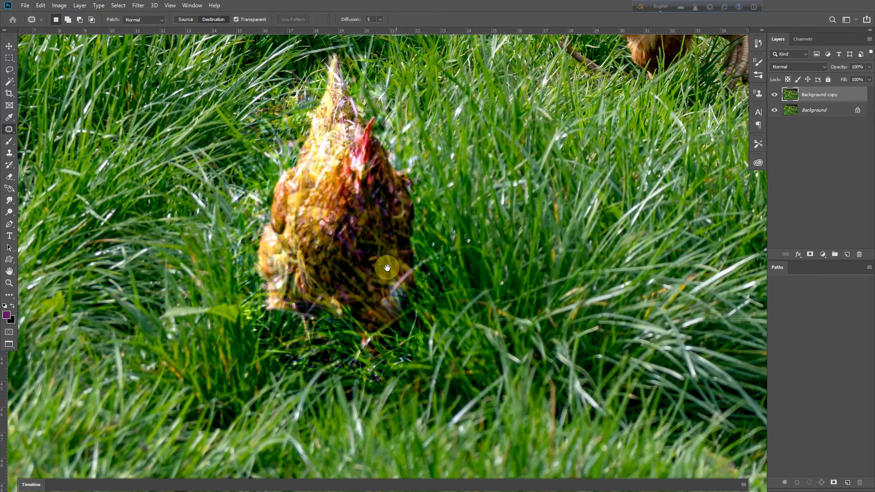
scroll(397, 287, down, 6)
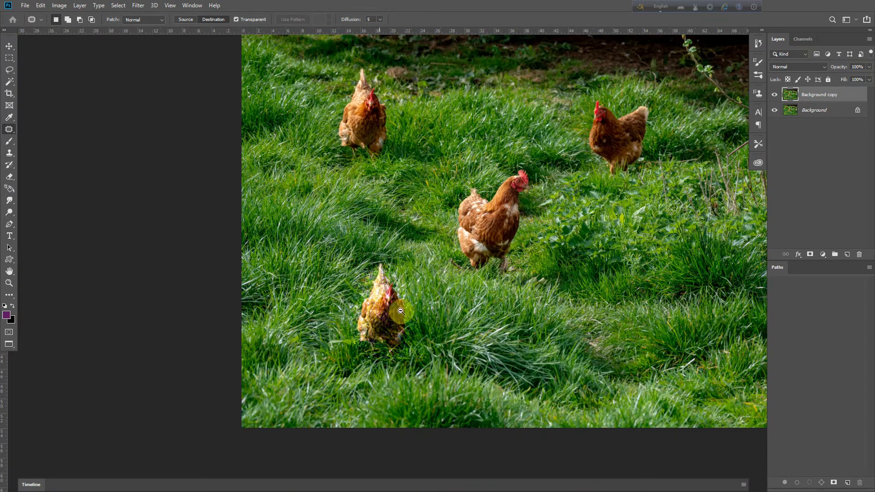
scroll(399, 310, up, 2)
scroll(403, 319, up, 3)
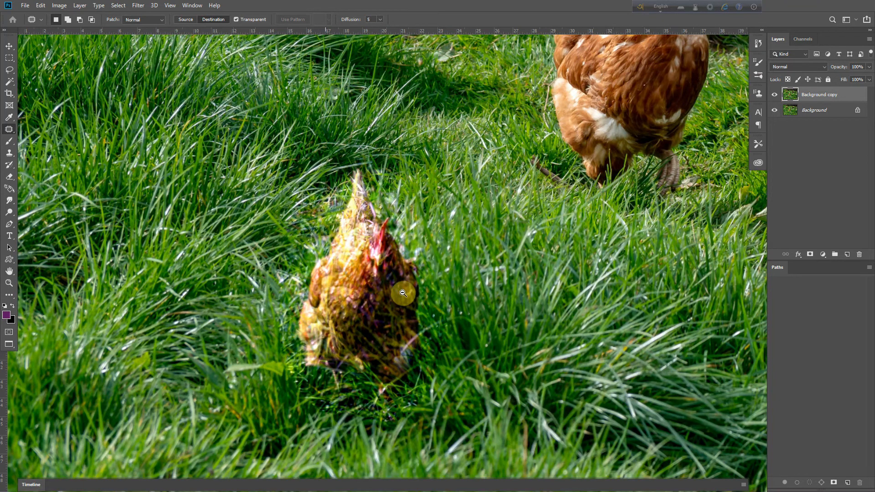
key(ctrl+0)
- Undo the transparent hen copy, remove the selection, and disable the Transparent option
key(ctrl+shift+d)
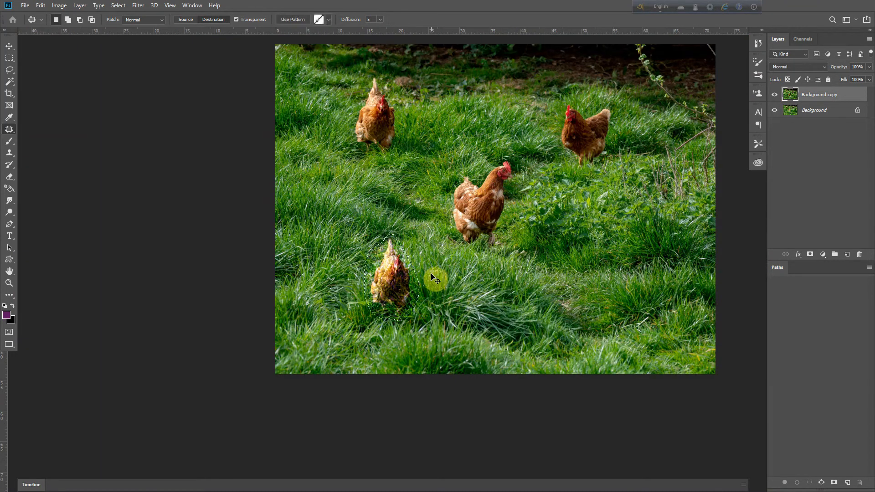
drag(391, 278, 435, 279)
key(ctrl+d)
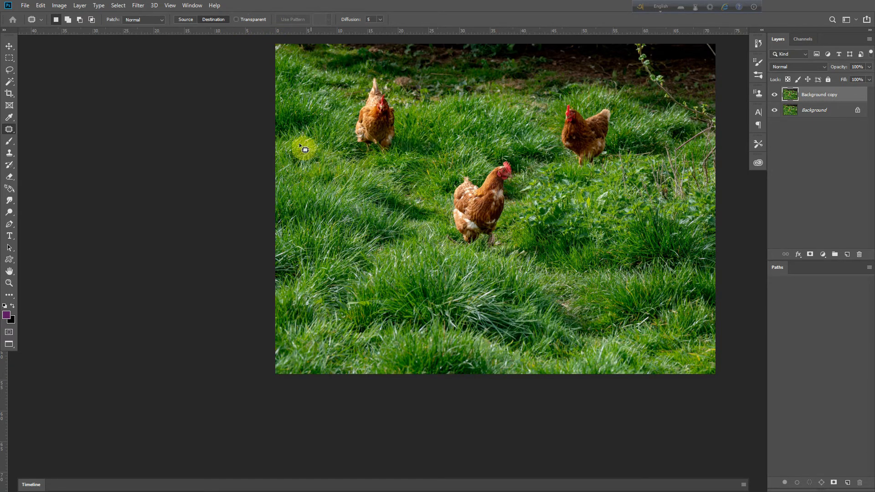
- Outline the upper-right hen with the Patch tool in Source mode, try replacing it with grass from the photo's left side, and deselect
scroll(501, 182, up, 1)
scroll(433, 198, up, 2)
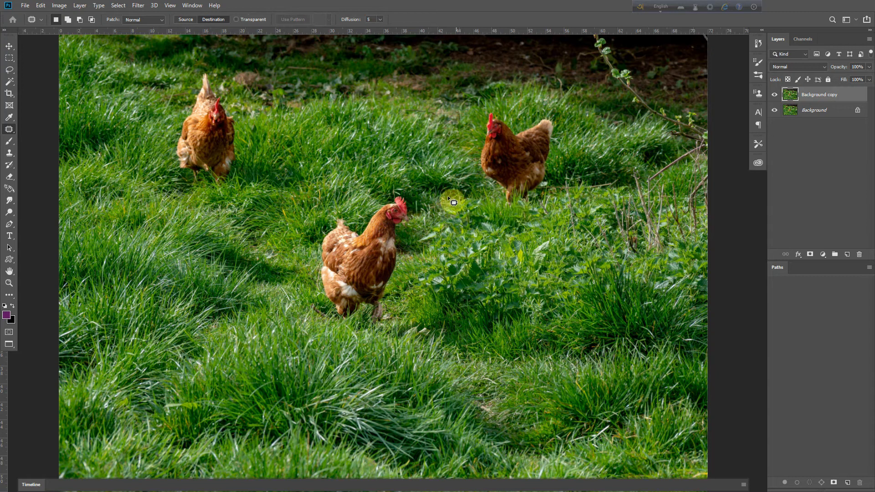
scroll(386, 208, down, 1)
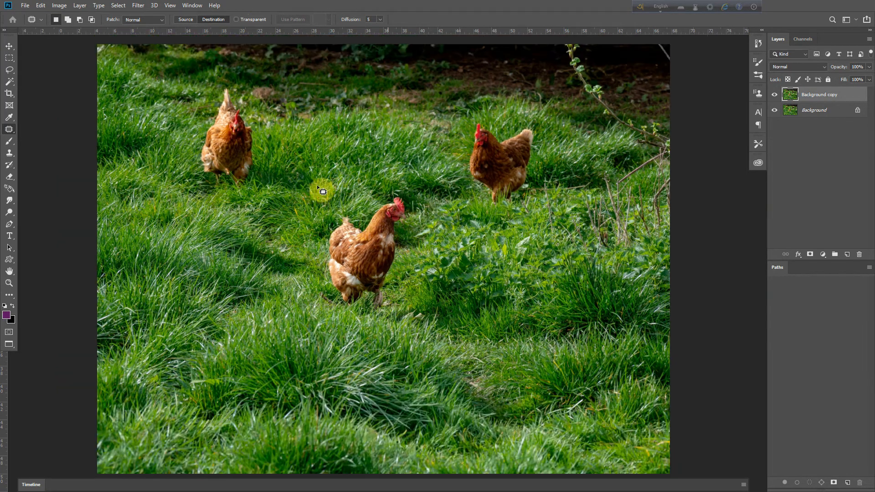
scroll(296, 148, down, 1)
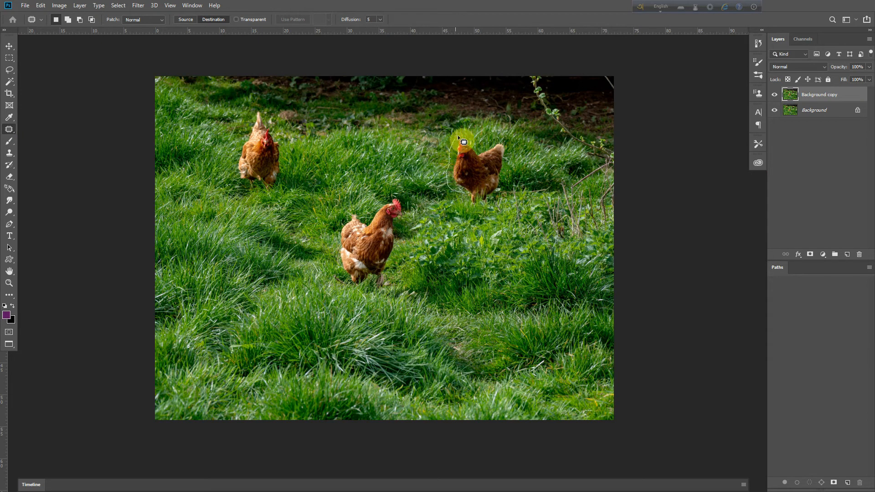
mouse_move(497, 139)
mouse_down()
mouse_move(512, 152)
mouse_move(503, 196)
mouse_move(491, 208)
mouse_move(451, 197)
mouse_up()
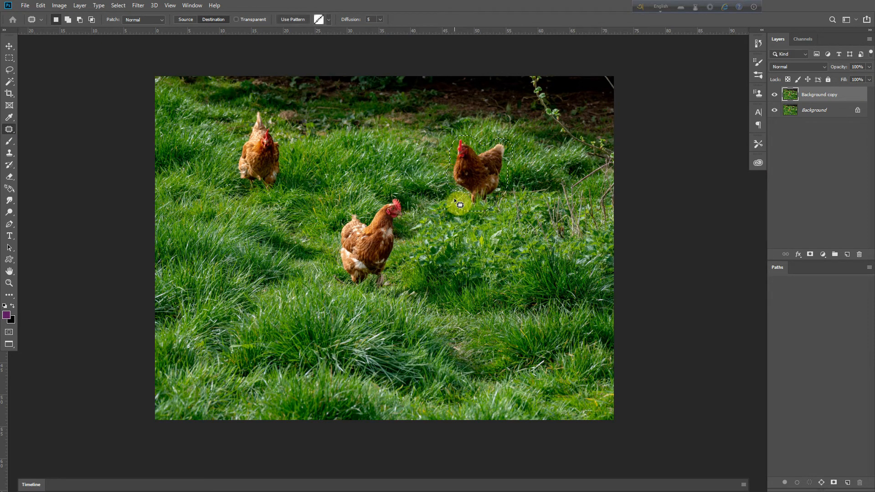
drag(486, 157, 225, 238)
key(ctrl+d)
drag(488, 183, 525, 156)
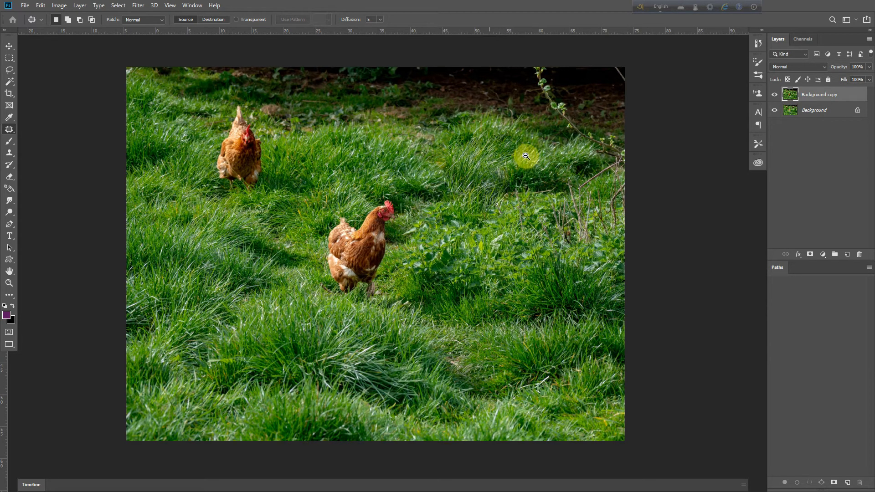
- Outline the restored upper-right hen, feather the selection by 0.3 pixels, try patching it with the plants below, and undo the patch
click(514, 176)
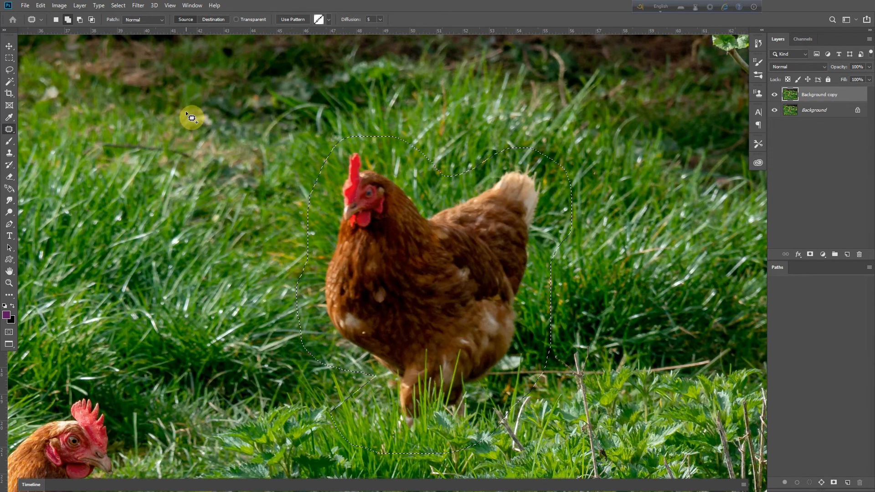
key(shift+F6)
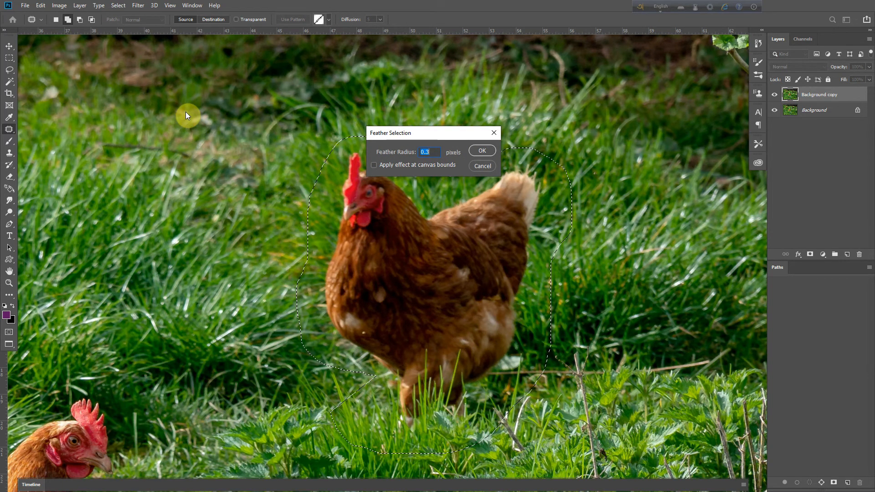
key(Return)
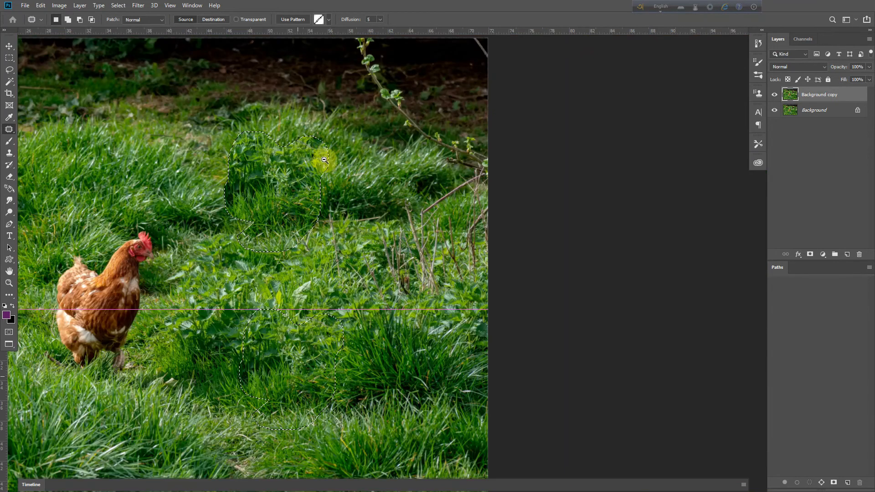
scroll(341, 157, up, 2)
scroll(358, 201, up, 3)
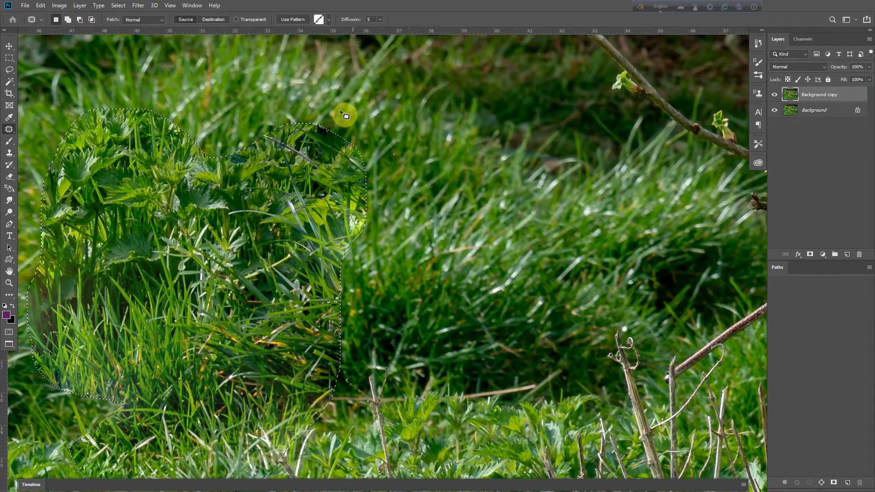
key(ctrl+z)
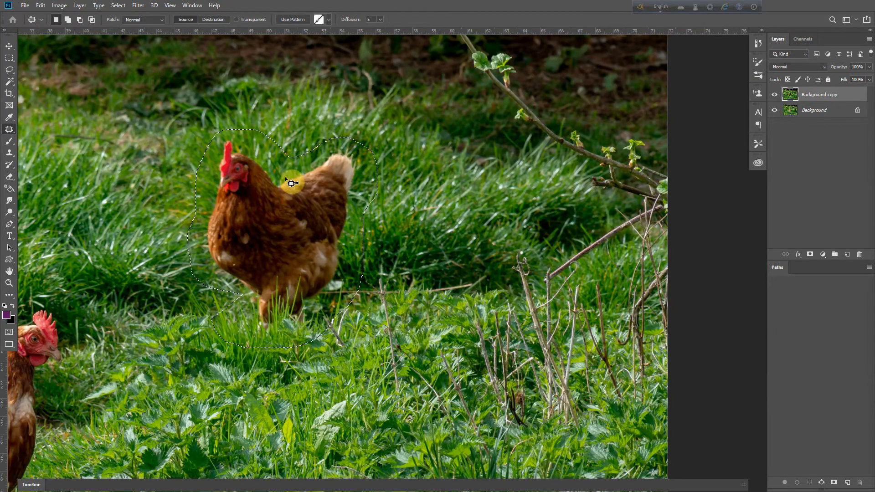
- Feather the upper-right hen's selection by 6 pixels, try patching it with the plants below, deselect, inspect the edges, and undo the patch
key(shift)
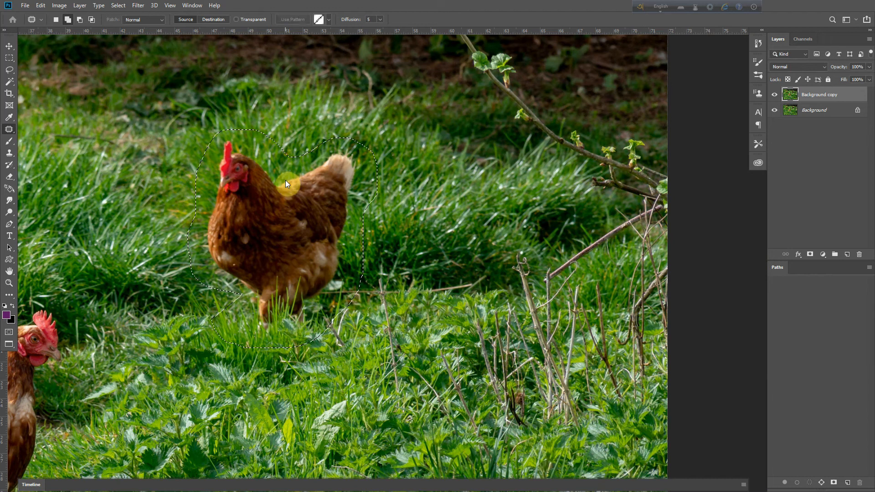
key(shift+F6)
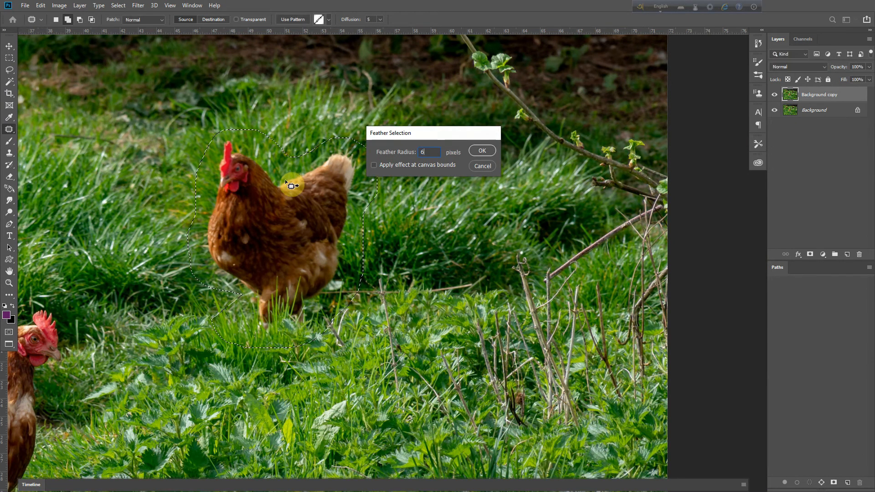
key(Return)
scroll(355, 192, down, 4)
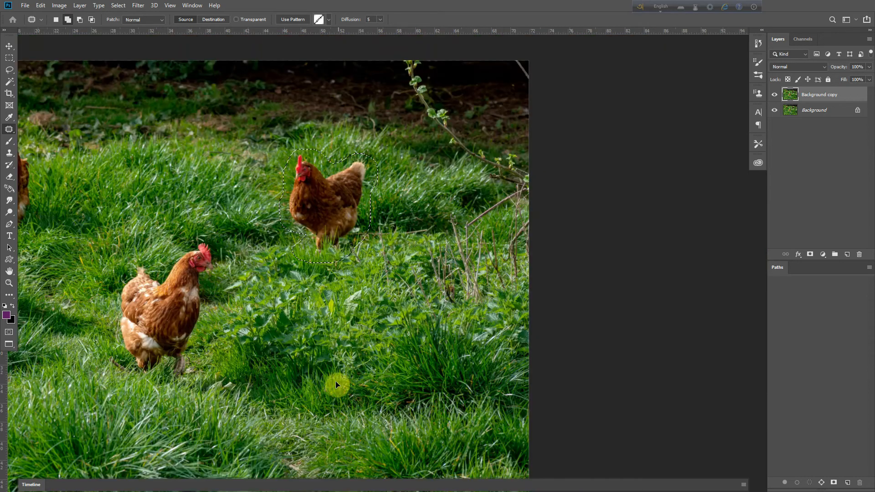
key(ctrl+d)
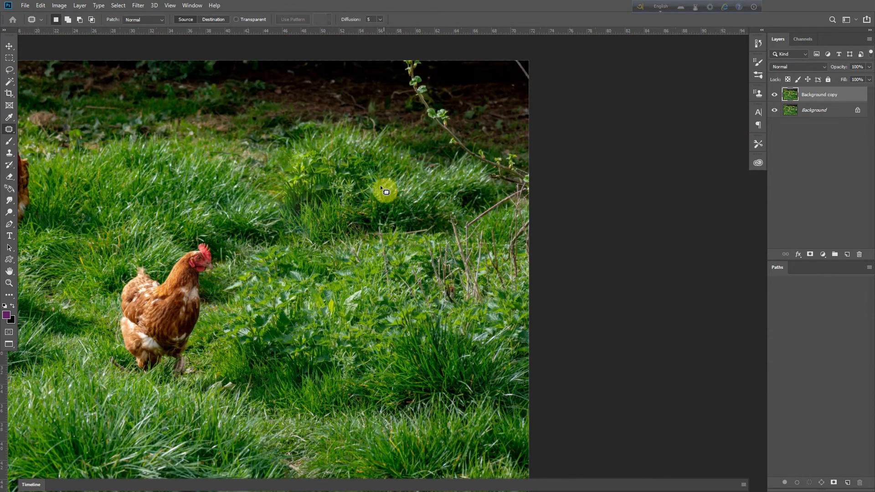
scroll(369, 168, up, 4)
scroll(374, 155, up, 4)
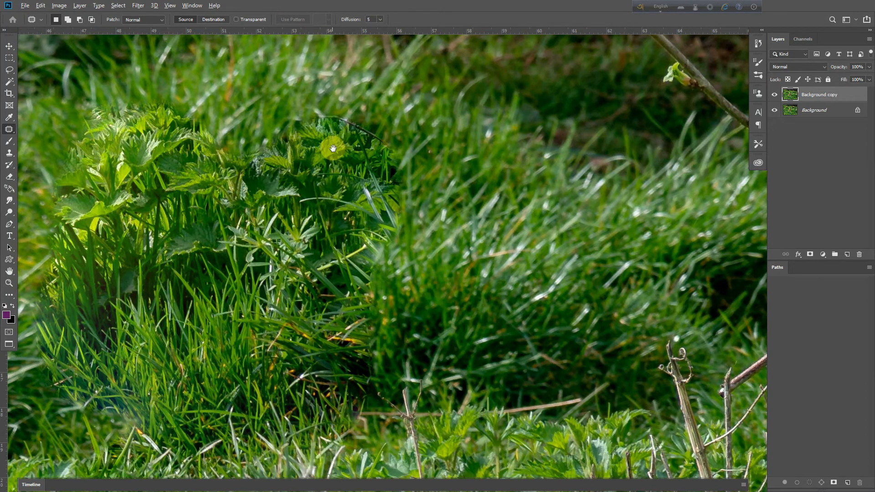
scroll(333, 148, down, 8)
drag(347, 172, 347, 174)
key(ctrl+d)
scroll(244, 218, up, 3)
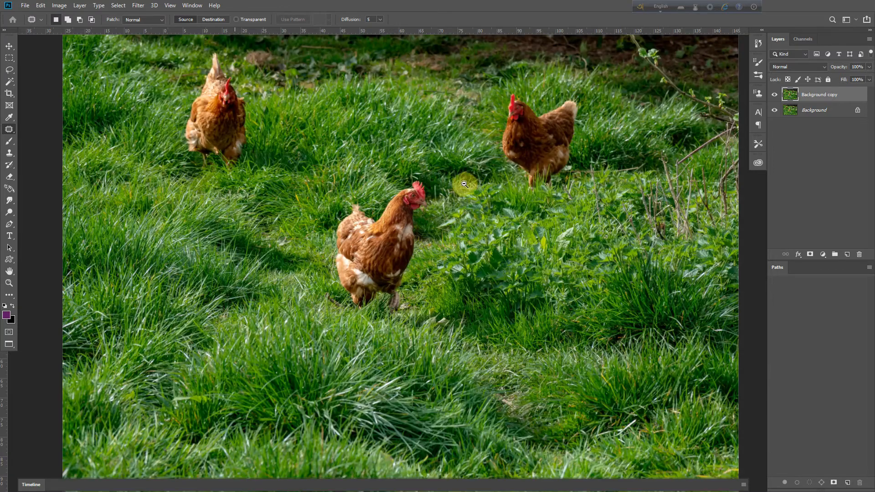
scroll(464, 184, down, 3)
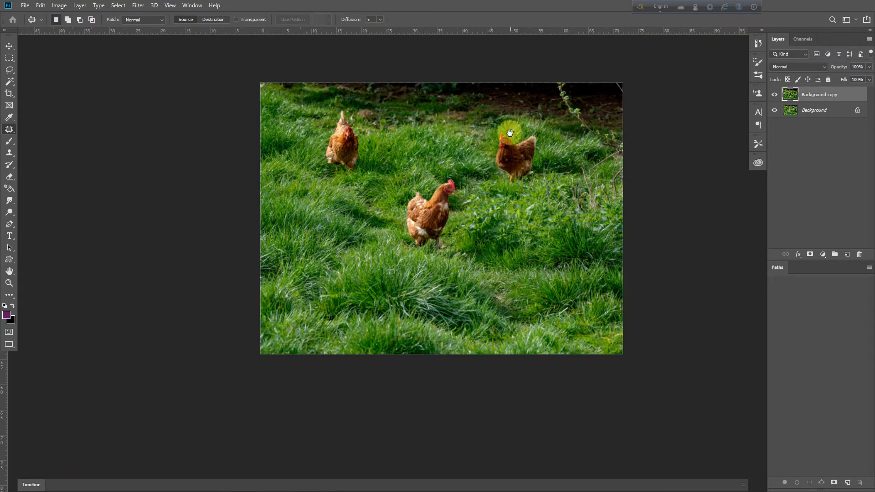
scroll(510, 132, up, 4)
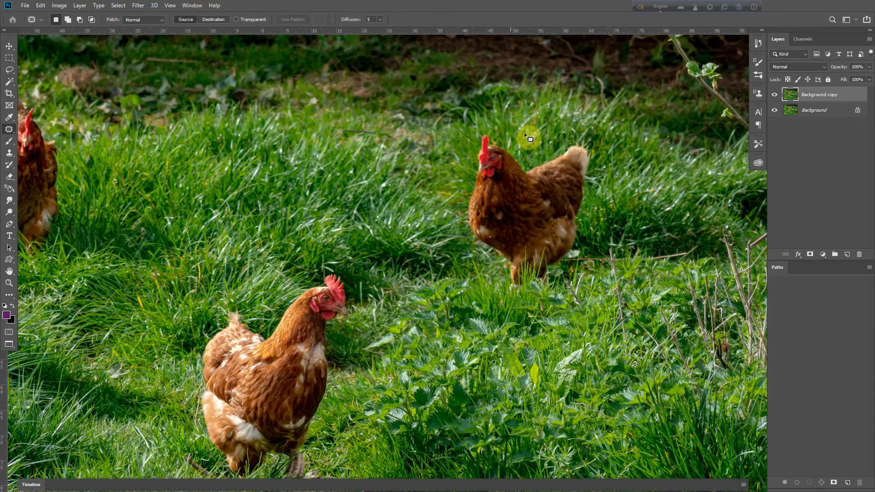
key(ctrl+0)
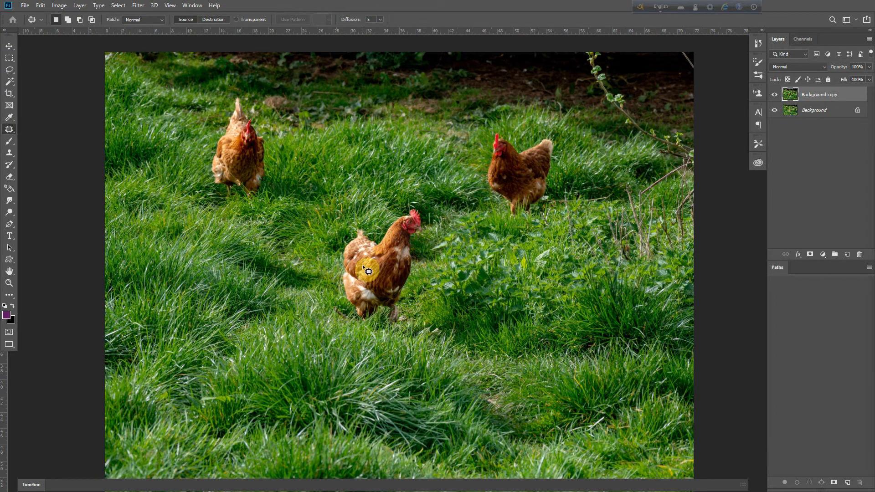
drag(438, 275, 391, 248)
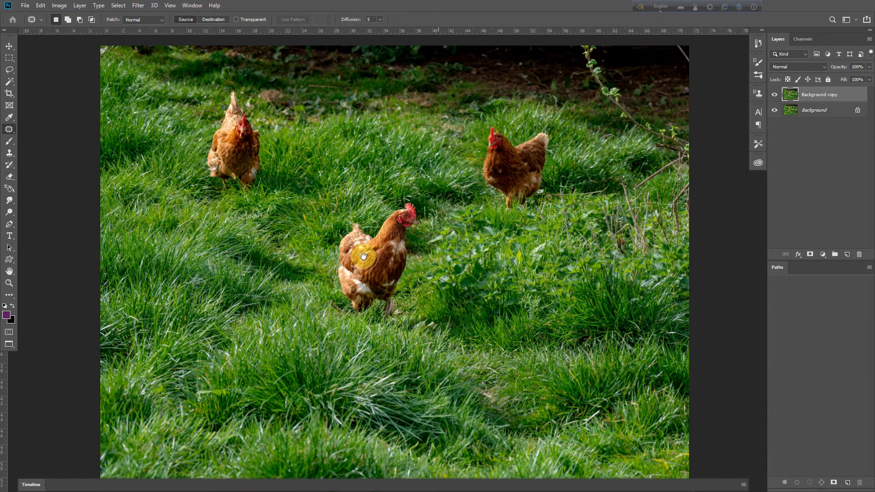
- Activate the Content-Aware Move tool in place of the Patch tool
alt+click(383, 255)
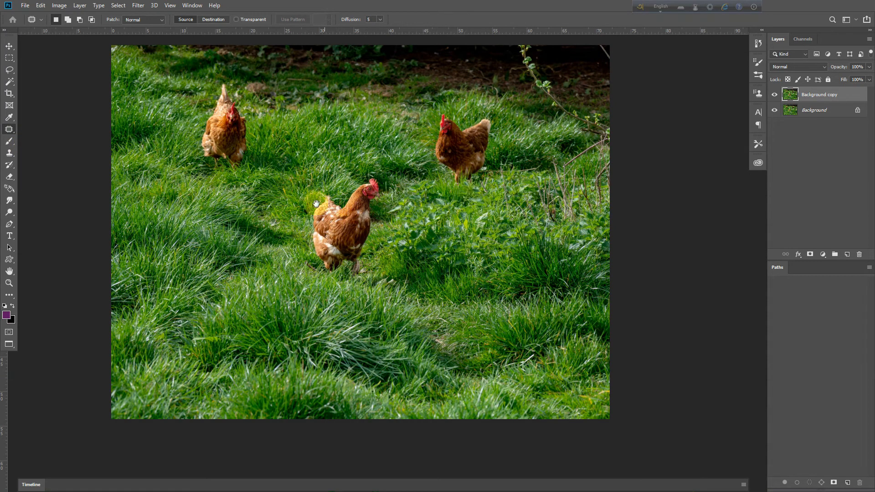
scroll(326, 196, up, 1)
scroll(298, 182, up, 1)
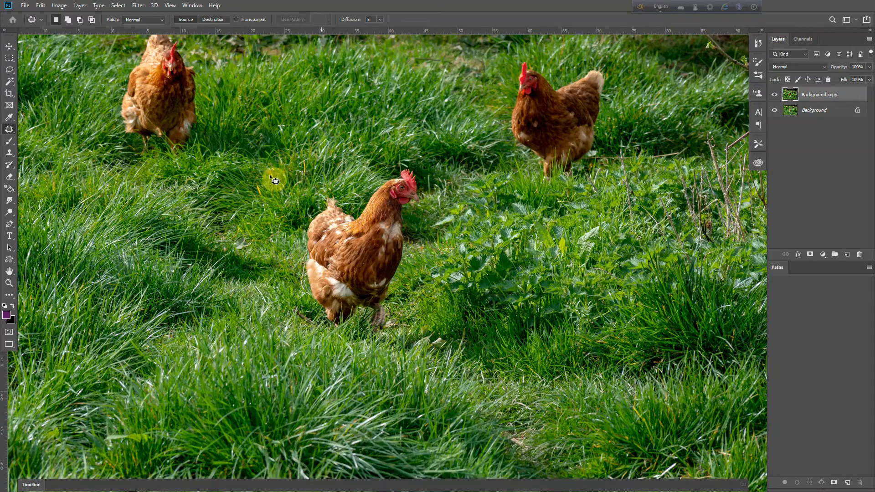
scroll(273, 180, down, 1)
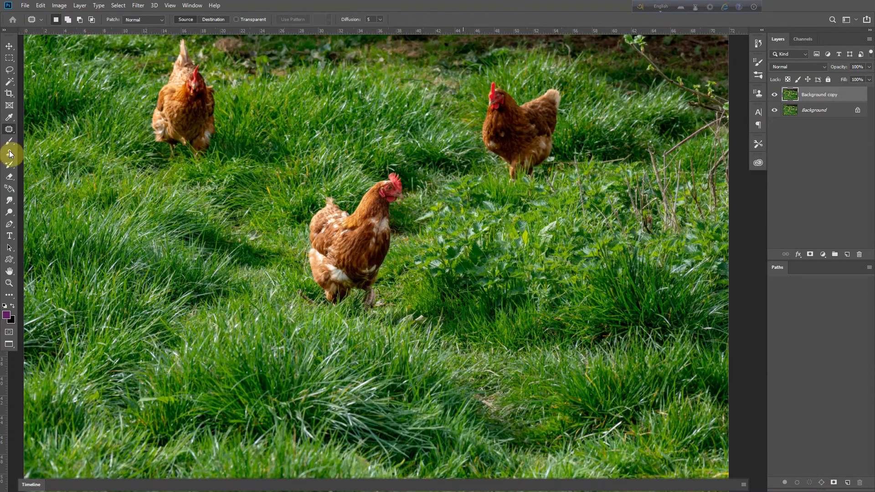
right_click(9, 129)
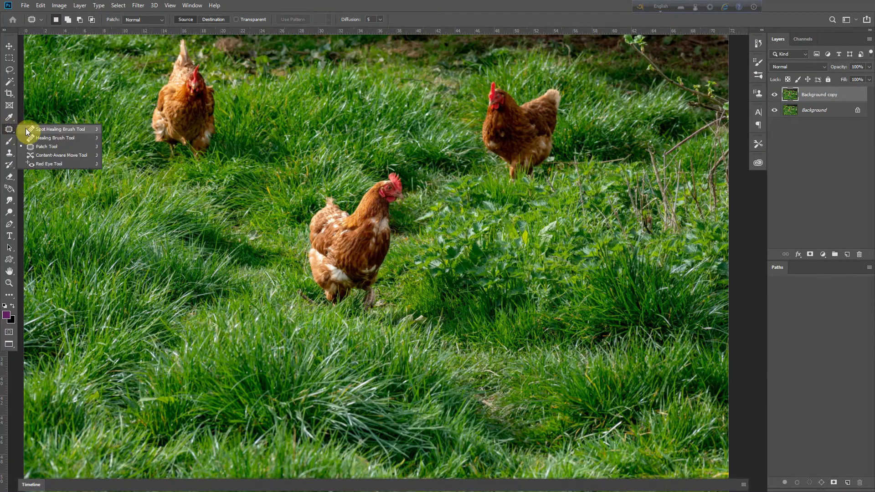
click(61, 155)
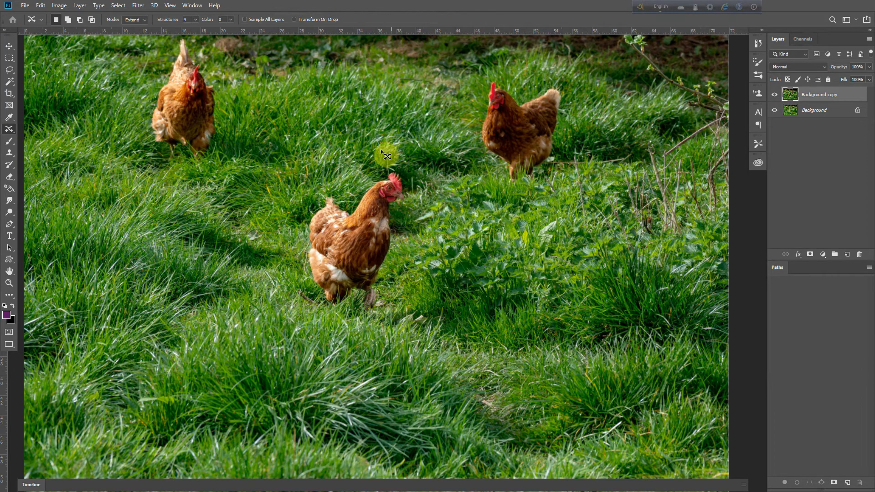
- Cycle back to the standard screen mode and switch to the open soccer photo
key(f)
key(f)
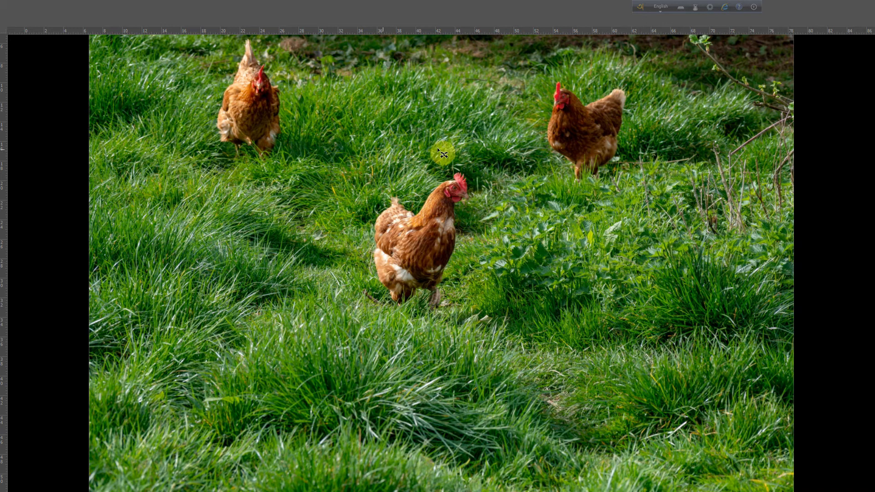
key(f)
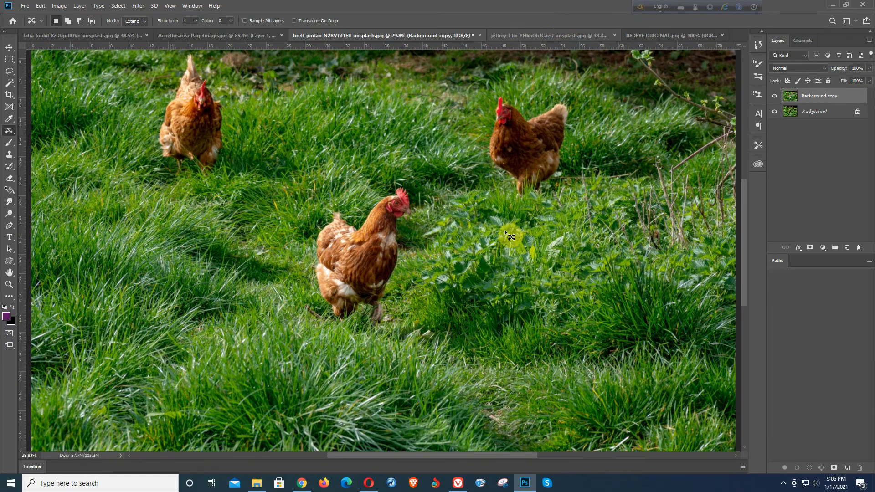
click(558, 37)
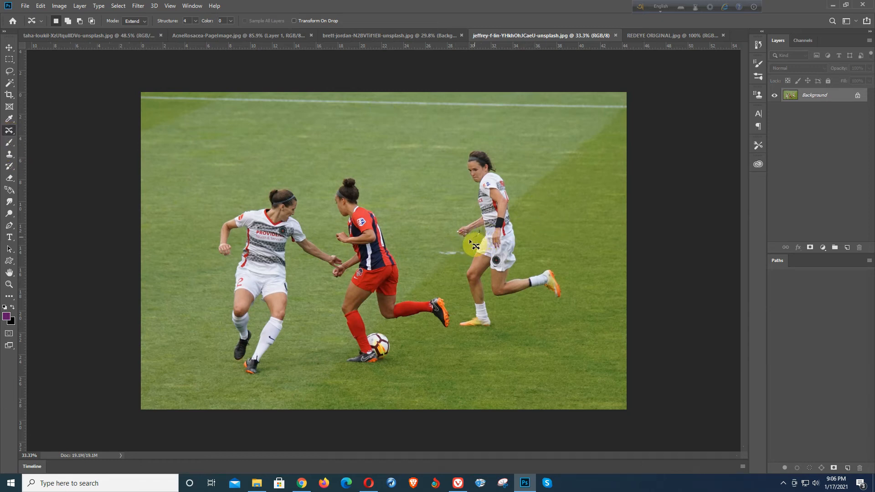
- Outline the rightmost running player, try copying her to the upper-right corner of the pitch in Extend mode, and deselect
drag(454, 238, 474, 210)
mouse_move(505, 175)
mouse_down()
mouse_move(527, 255)
mouse_move(566, 272)
mouse_move(573, 304)
mouse_move(526, 301)
mouse_move(493, 333)
mouse_move(455, 323)
mouse_up()
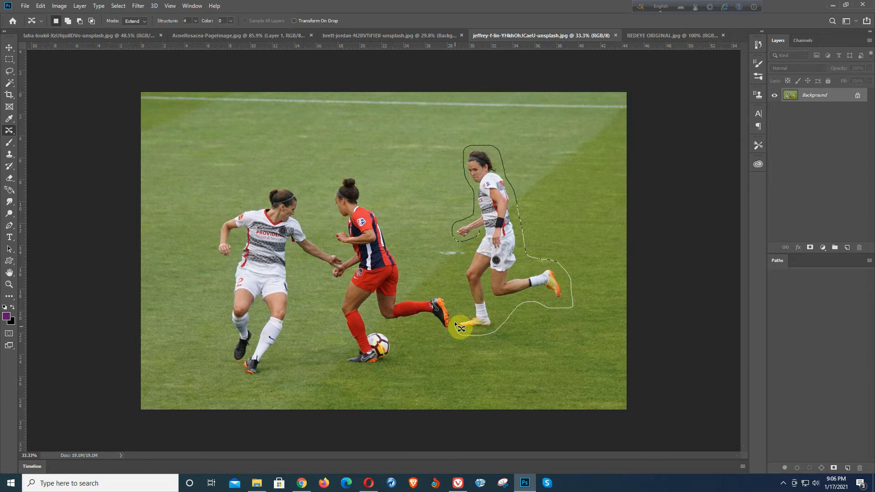
mouse_move(473, 242)
mouse_down()
mouse_move(480, 248)
mouse_move(483, 216)
mouse_move(224, 171)
mouse_move(575, 178)
mouse_move(564, 169)
mouse_move(578, 178)
mouse_move(572, 167)
mouse_move(578, 175)
mouse_up()
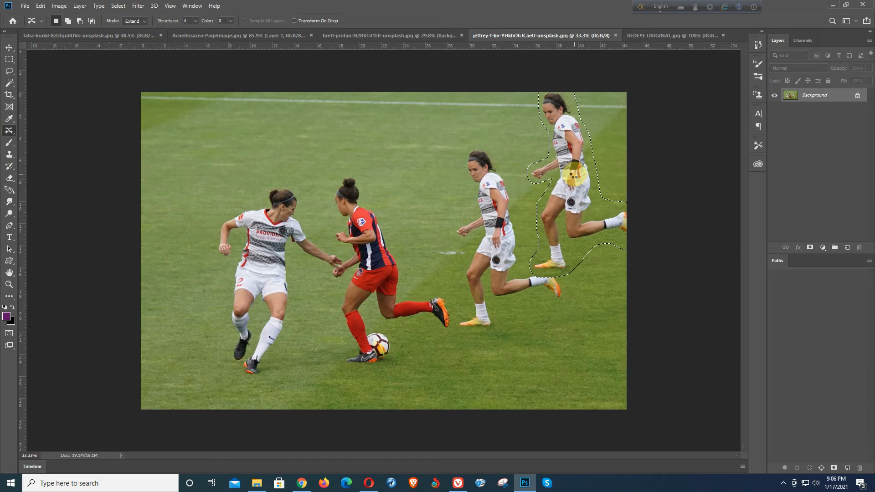
click(520, 142)
- Inspect how the copied player's edges and the white pitch line blend, and undo the copy
scroll(556, 218, up, 5)
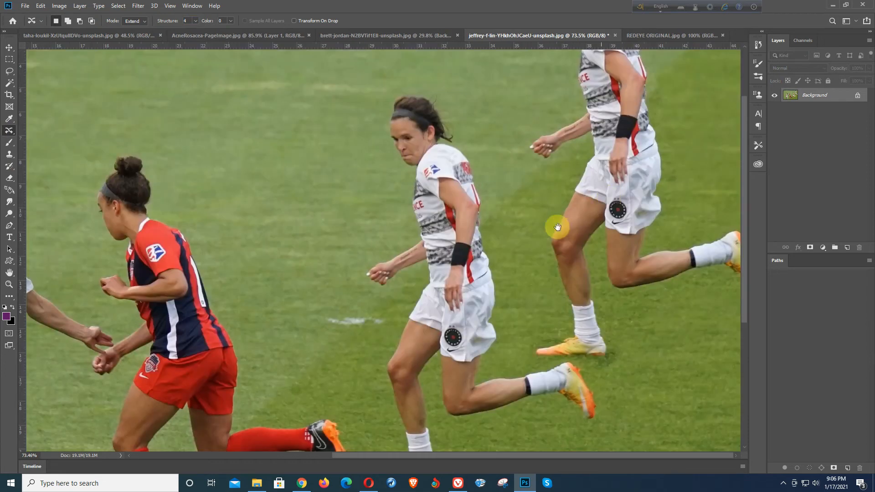
drag(539, 268, 539, 351)
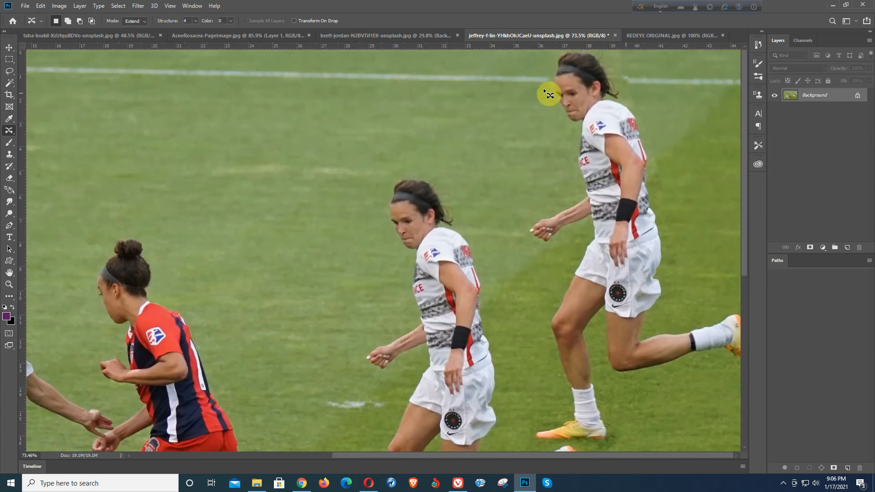
scroll(553, 87, down, 1)
scroll(686, 96, down, 1)
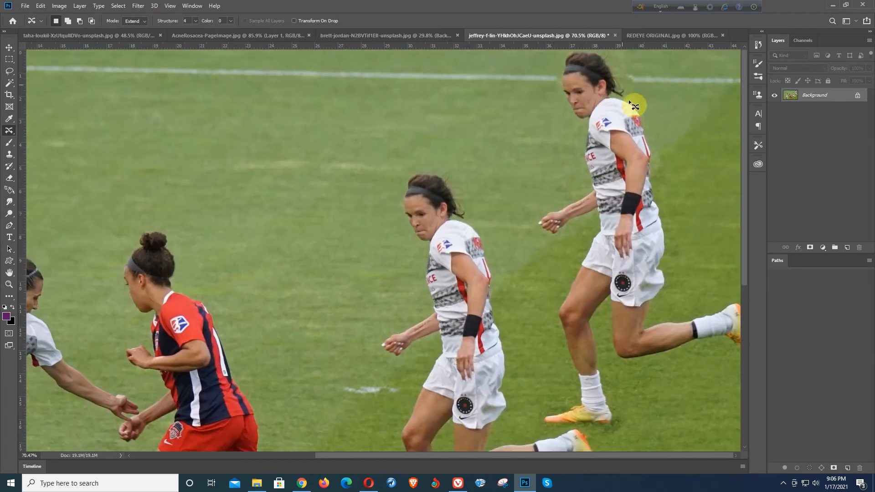
scroll(580, 141, down, 5)
scroll(578, 160, up, 1)
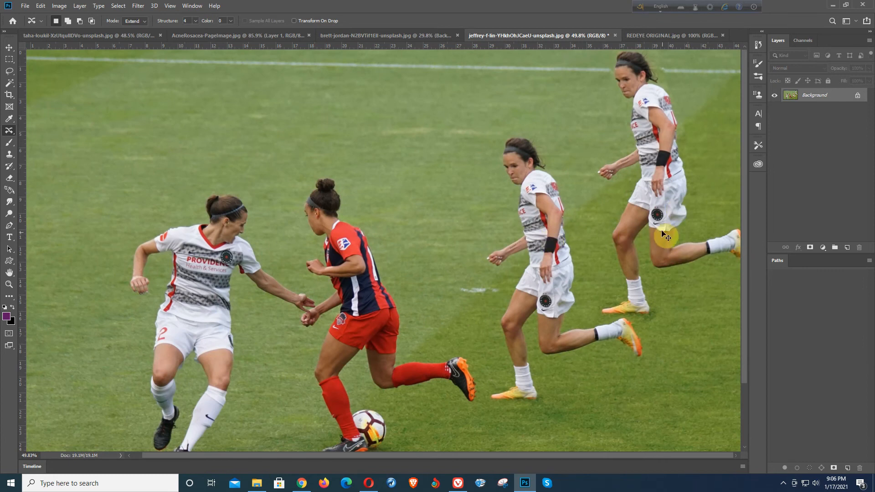
key(ctrl+z)
- Duplicate the Background layer of the soccer photo and clear the selection
drag(830, 95, 846, 248)
key(ctrl+d)
scroll(456, 261, down, 1)
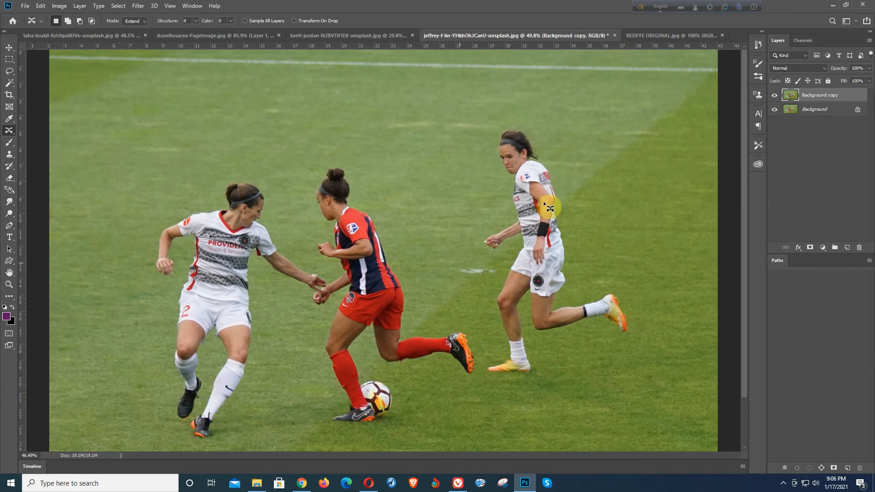
- Reselect the rightmost player, copy her to the upper-right corner in Extend mode on the duplicate layer, deselect, and examine the blending
scroll(549, 207, down, 3)
key(ctrl+shift+d)
drag(483, 234, 569, 179)
key(ctrl+d)
click(542, 277)
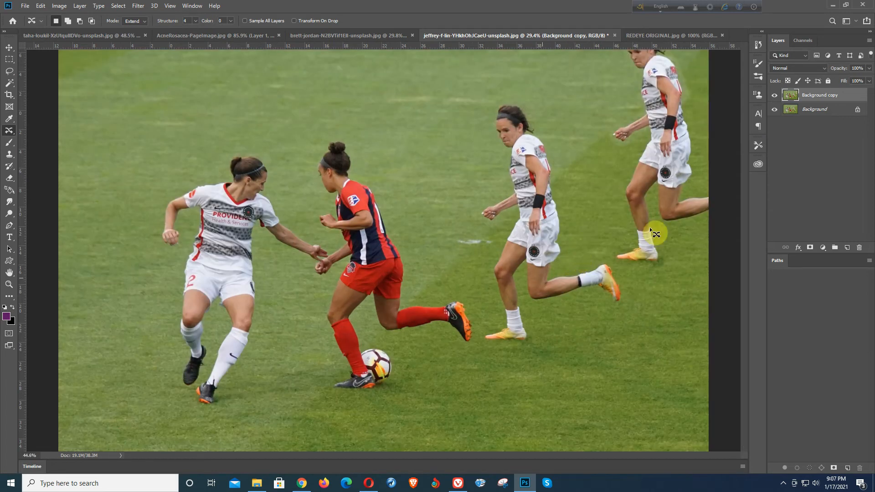
click(566, 234)
scroll(592, 196, up, 4)
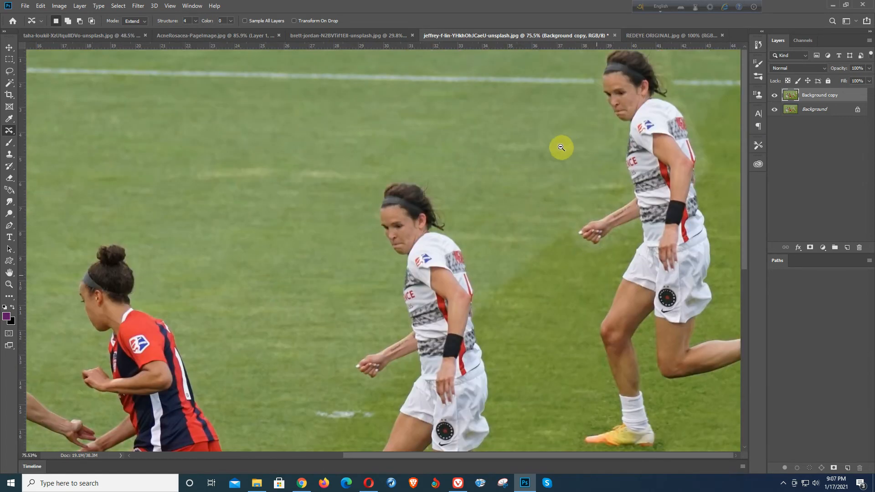
scroll(591, 118, down, 2)
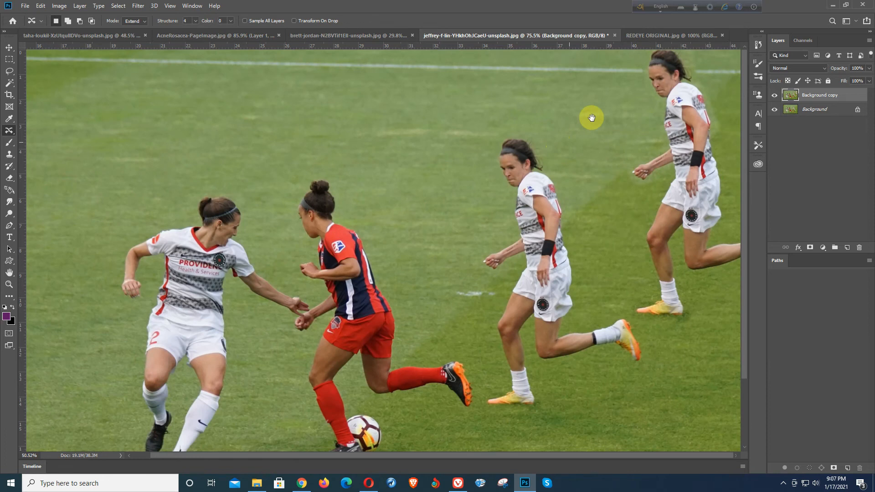
scroll(605, 189, down, 1)
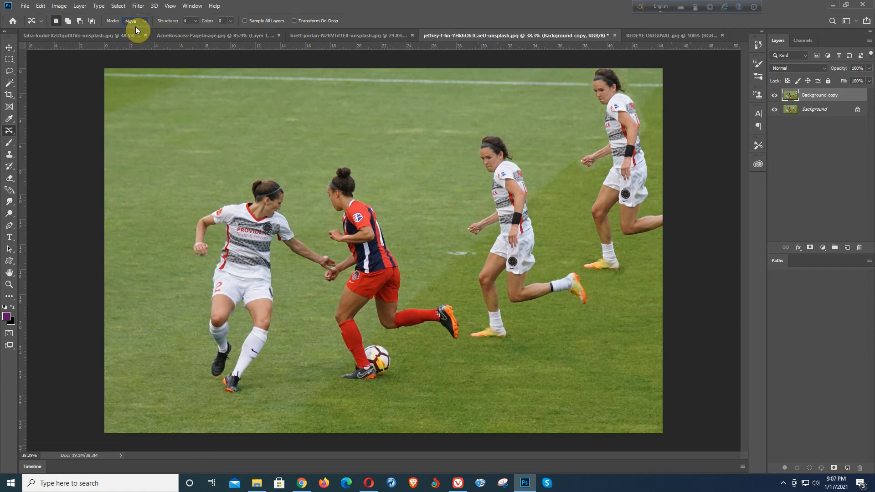
- With the mode set to Move, outline the copied player in the upper-right corner and try moving her to the photo's left edge
scroll(535, 239, down, 3)
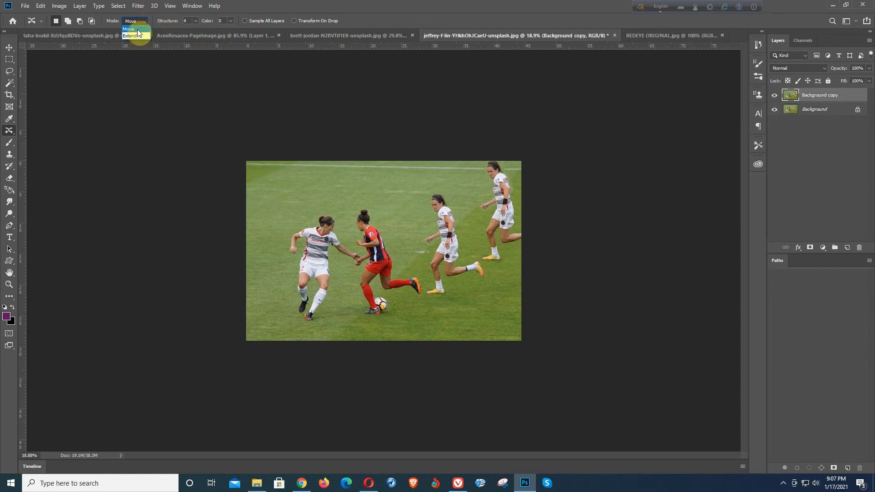
scroll(573, 252, up, 2)
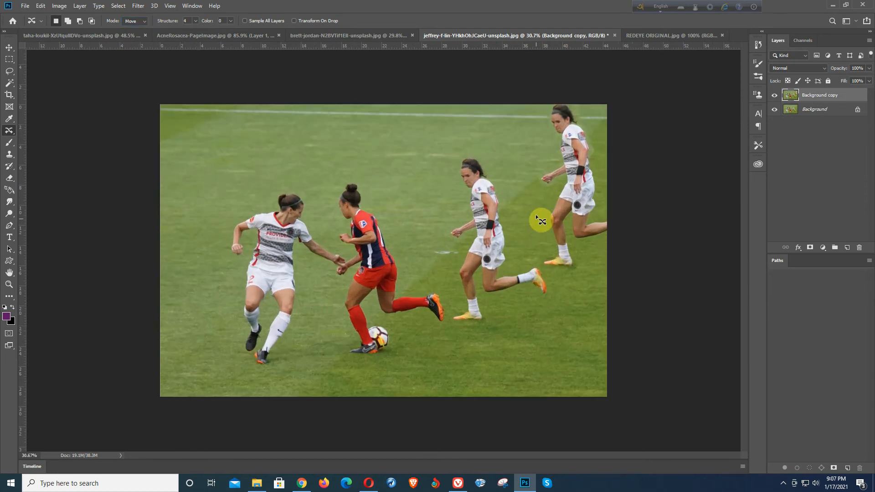
mouse_move(541, 108)
mouse_down()
mouse_move(556, 92)
mouse_move(580, 133)
mouse_up()
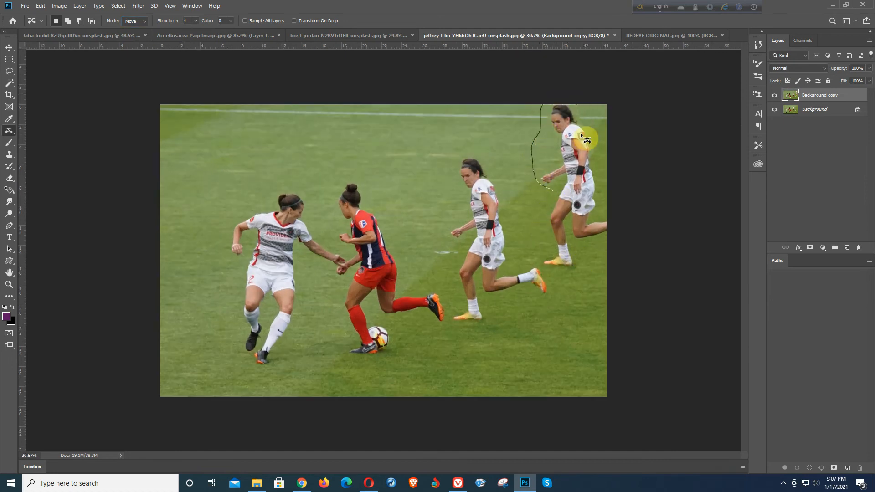
drag(588, 168, 558, 192)
mouse_move(617, 219)
mouse_down()
mouse_move(574, 272)
mouse_move(553, 272)
mouse_up()
mouse_move(552, 234)
mouse_down()
mouse_move(181, 246)
mouse_move(191, 226)
mouse_move(200, 226)
mouse_up()
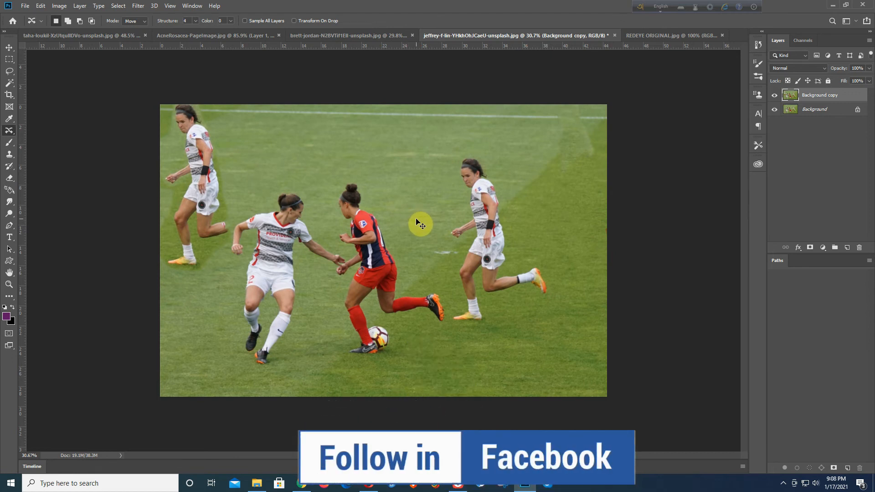
- Undo the player's move and her extended copy, back to the outlined original player
key(ctrl+z)
key(ctrl+z)
key(ctrl+z)
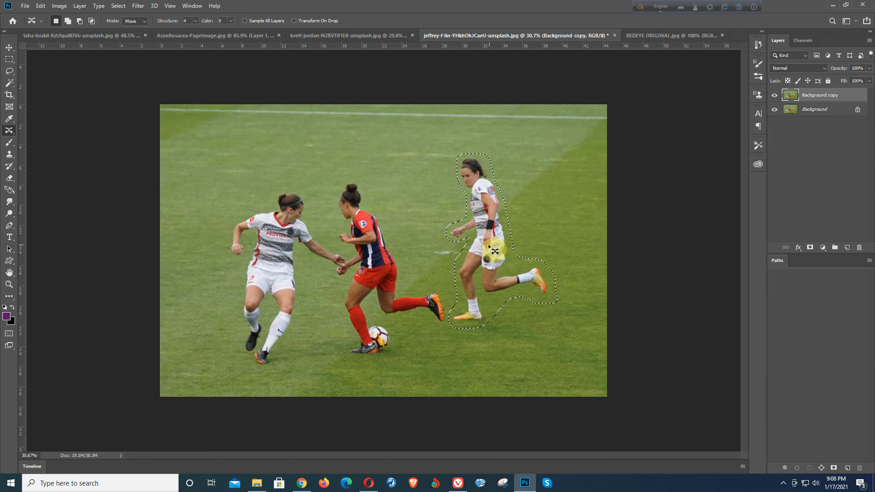
- Try moving the outlined player to the upper-right corner in Move mode, inspect the result, undo back to the single Background layer, and deselect
drag(492, 250, 574, 202)
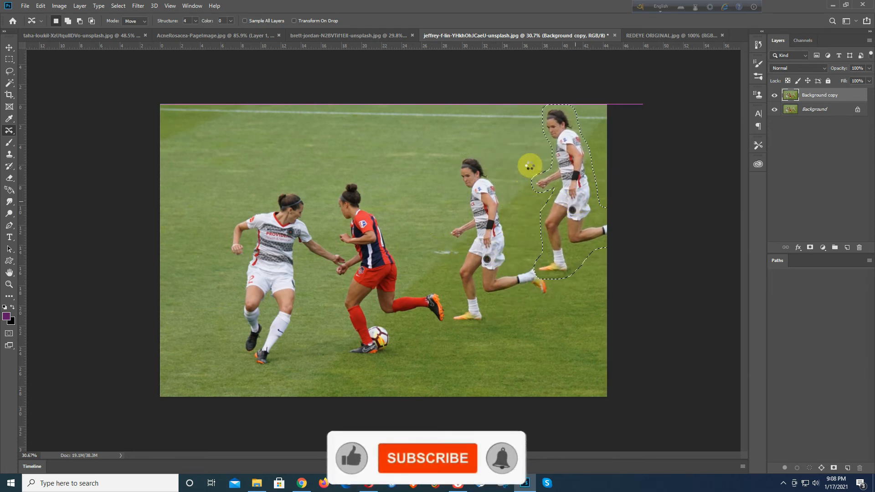
key(ctrl+d)
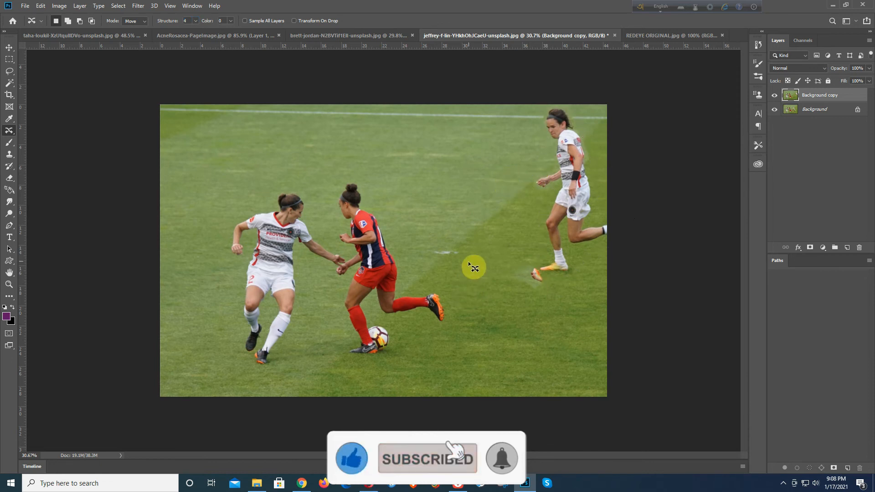
scroll(574, 262, up, 1)
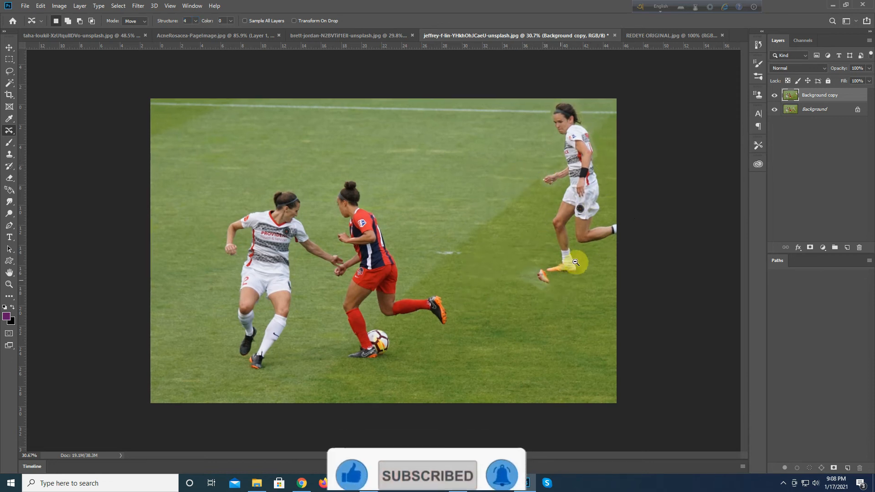
scroll(575, 262, up, 2)
scroll(533, 220, down, 1)
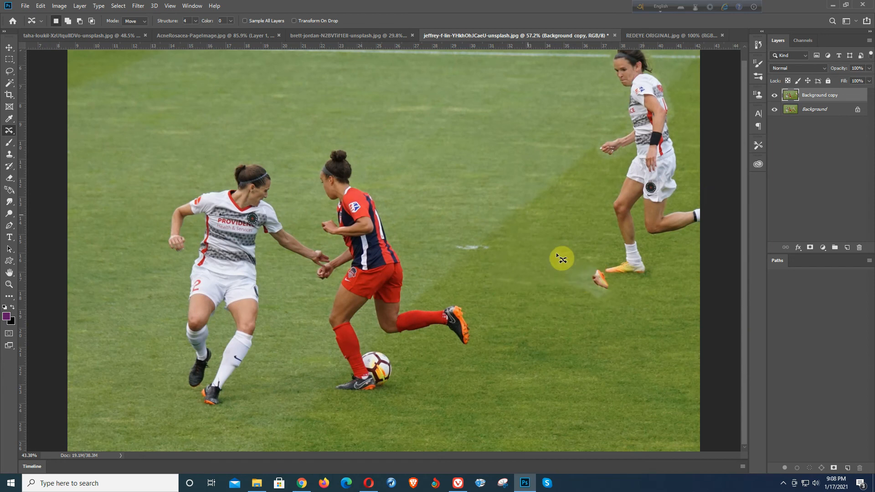
scroll(532, 218, down, 2)
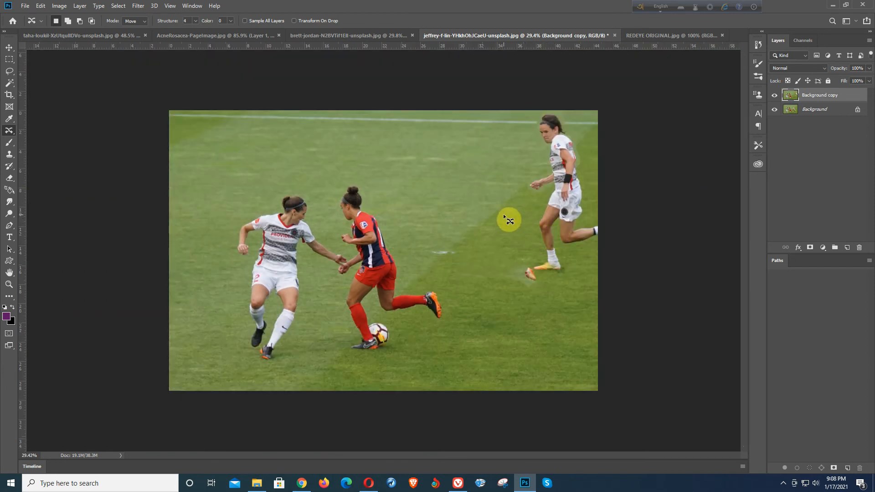
key(ctrl+z)
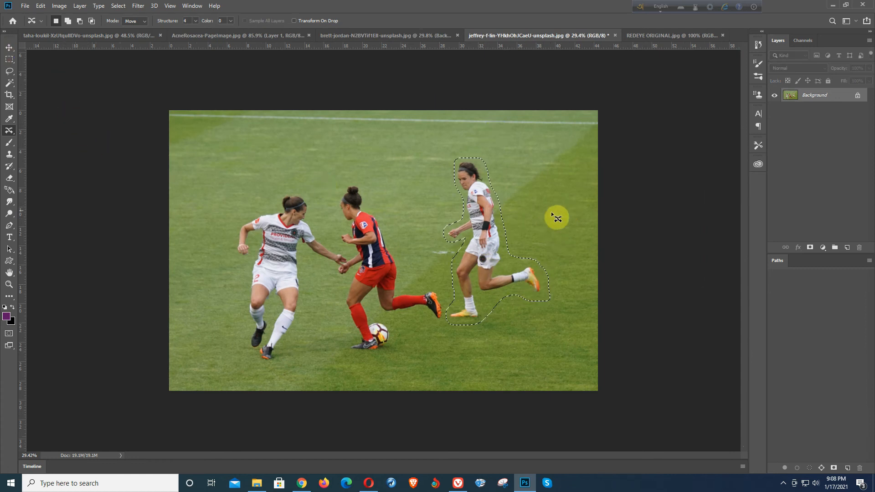
key(ctrl+d)
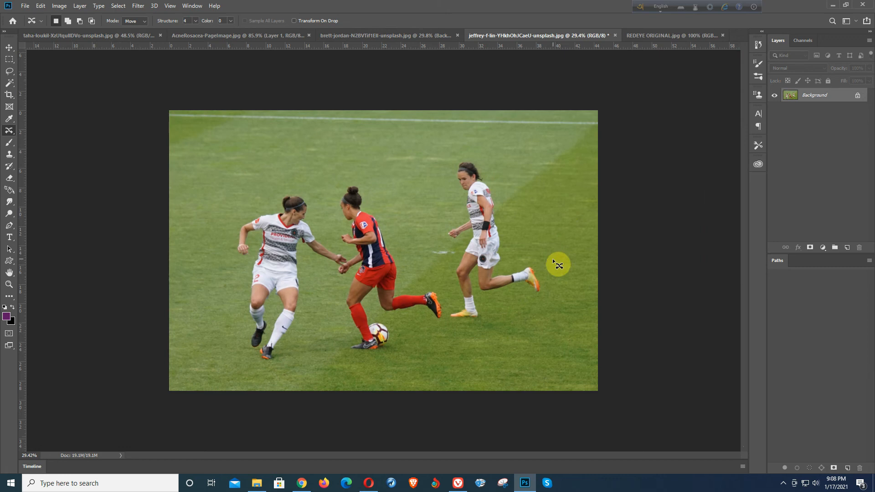
- Outline the rightmost player again with a wider grass margin and try moving her toward the upper right in Move mode
mouse_move(548, 272)
mouse_down()
mouse_move(540, 307)
mouse_move(494, 310)
mouse_up()
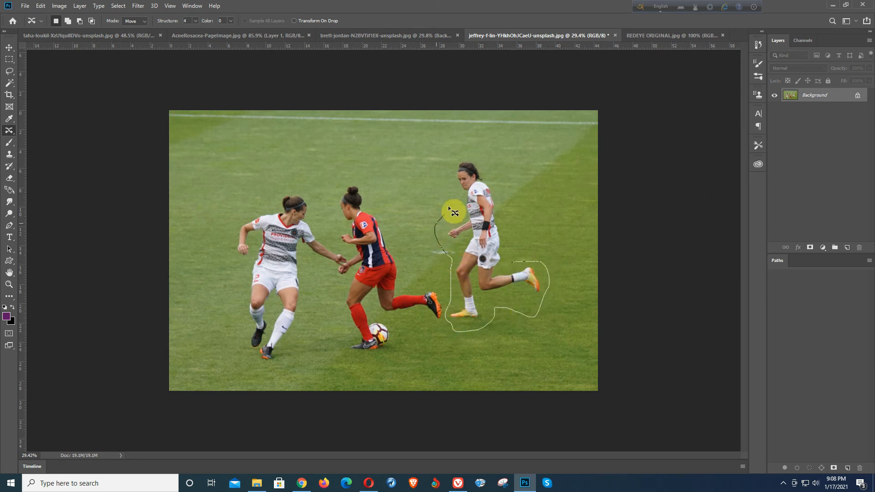
drag(466, 151, 511, 205)
mouse_move(488, 259)
mouse_down()
mouse_move(555, 209)
mouse_move(548, 196)
mouse_move(549, 204)
mouse_up()
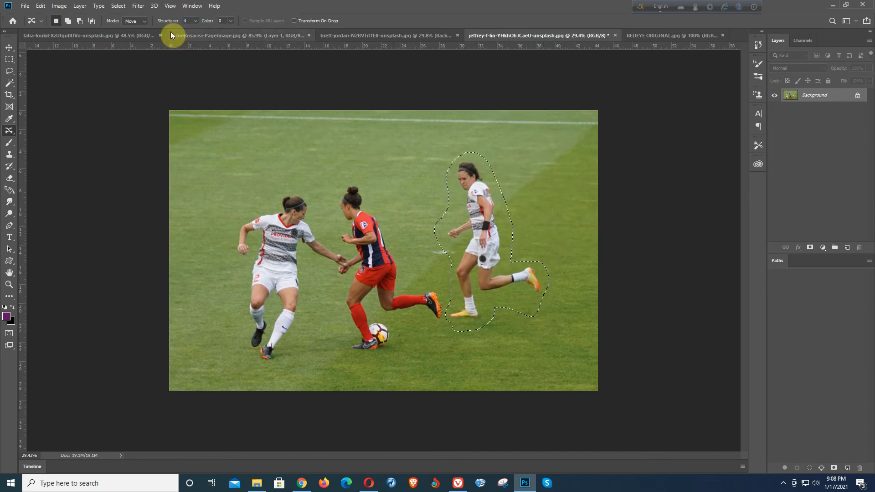
- Set the mode to Extend and copy the outlined player to the upper-right corner of the pitch
click(144, 22)
click(138, 35)
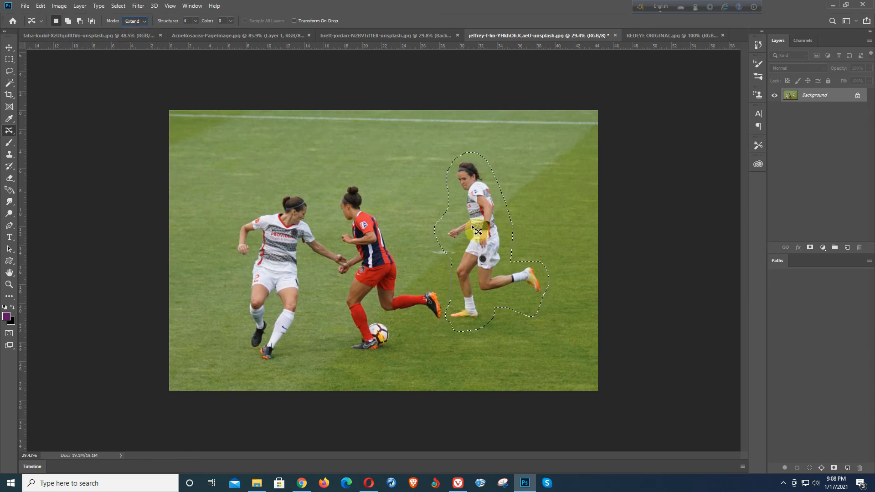
drag(484, 228, 573, 155)
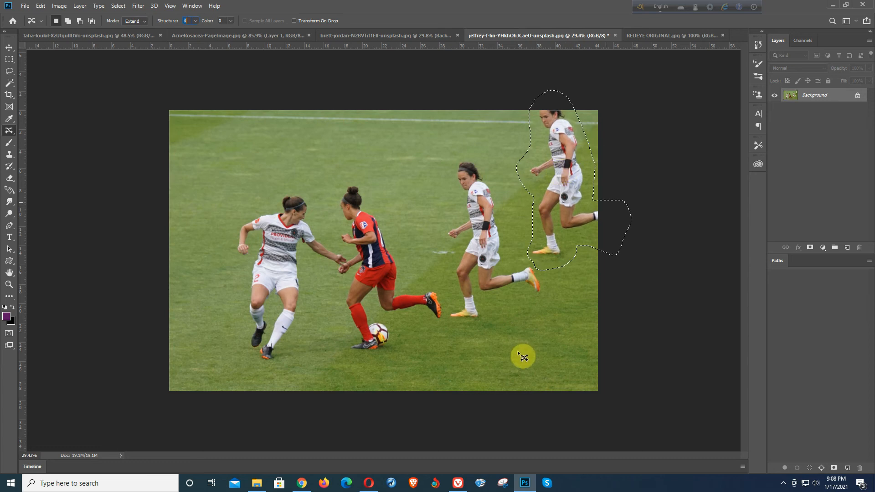
- Deselect the extended player copy and undo it, returning the soccer photo to its original three players
click(539, 303)
ctrl+alt+click(474, 309)
ctrl+alt+click(474, 310)
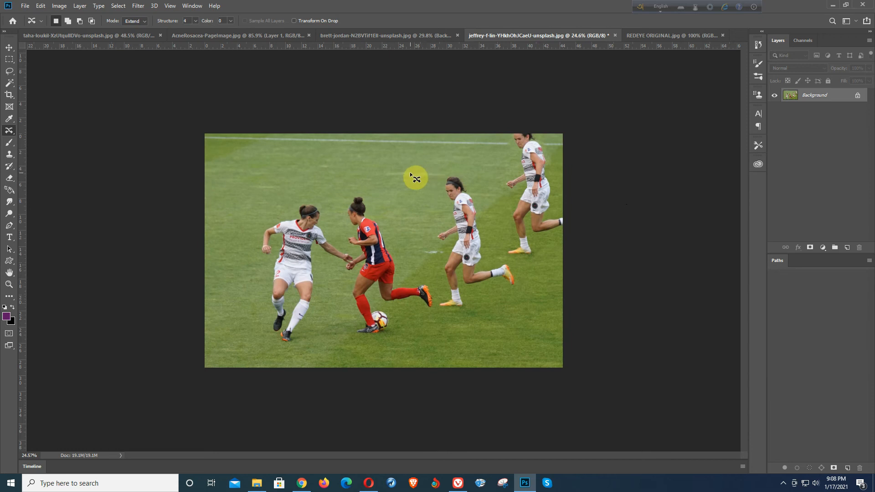
key(ctrl+z)
key(ctrl+z)
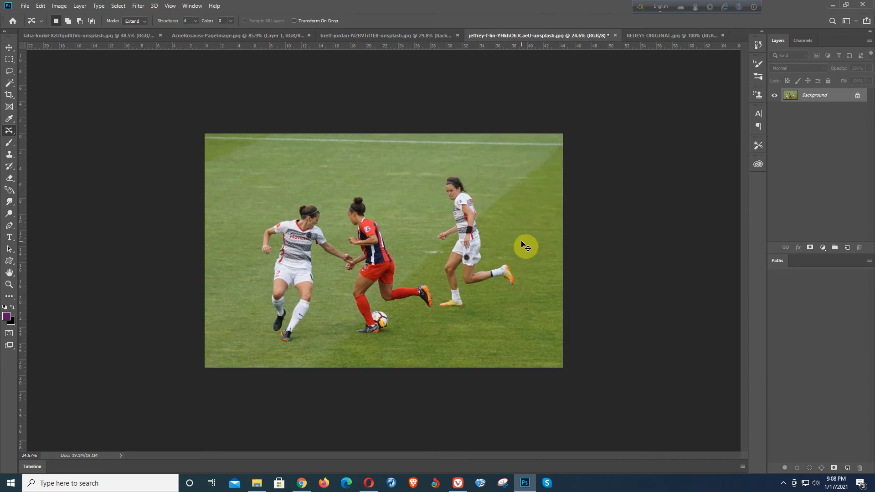
click(487, 273)
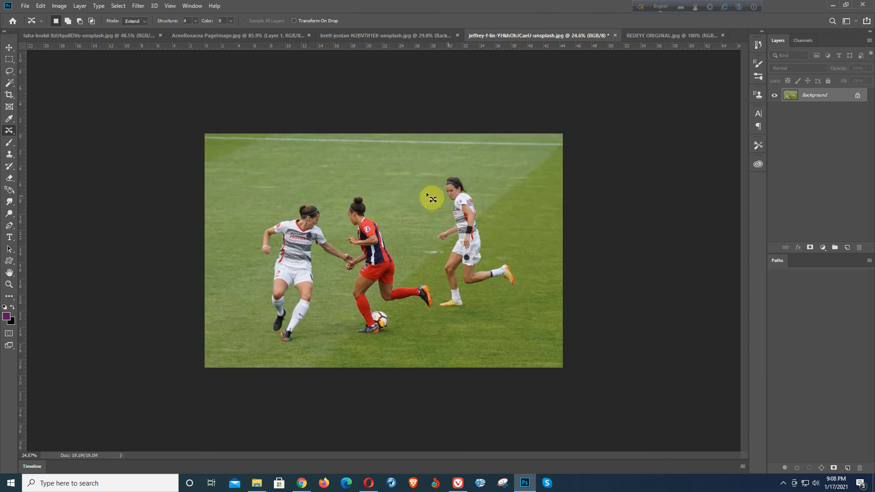
- Select the Red Eye Tool and bring up the REDEYE ORIGINAL.jpg image
right_click(10, 131)
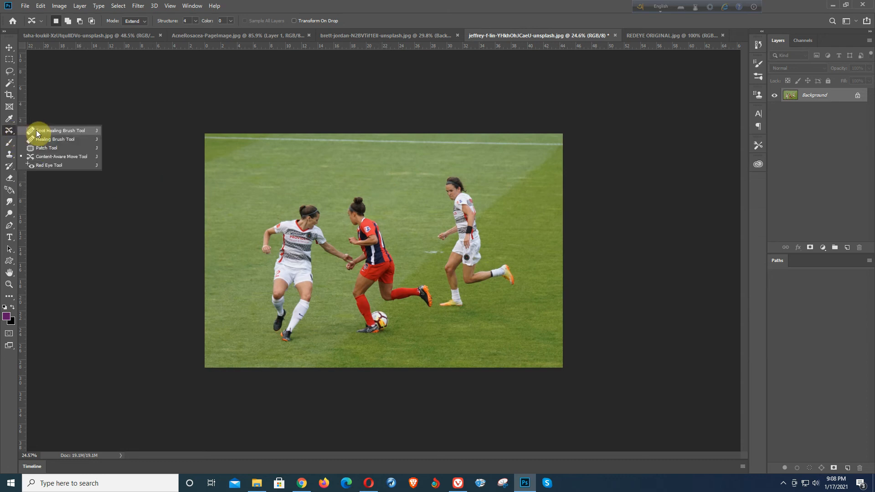
click(48, 165)
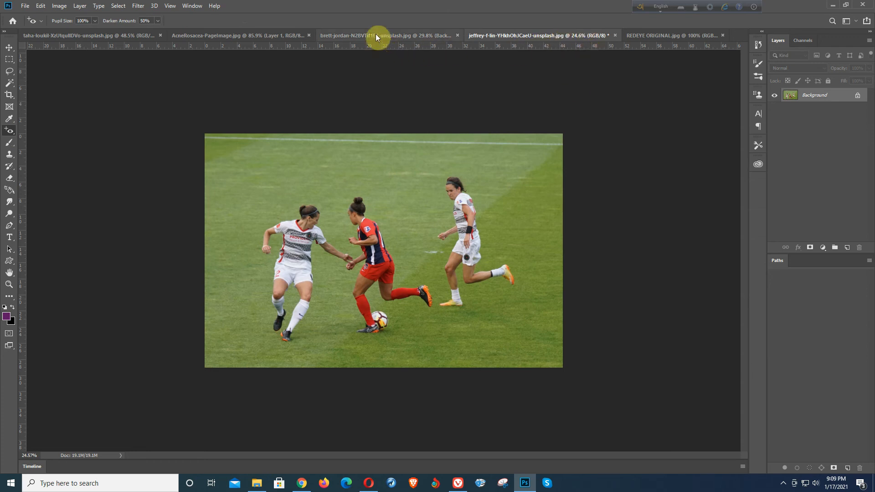
click(421, 35)
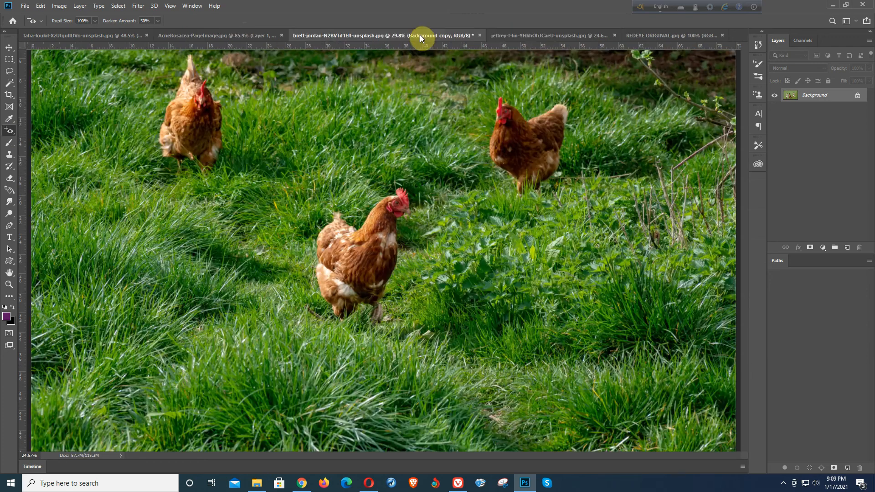
click(654, 35)
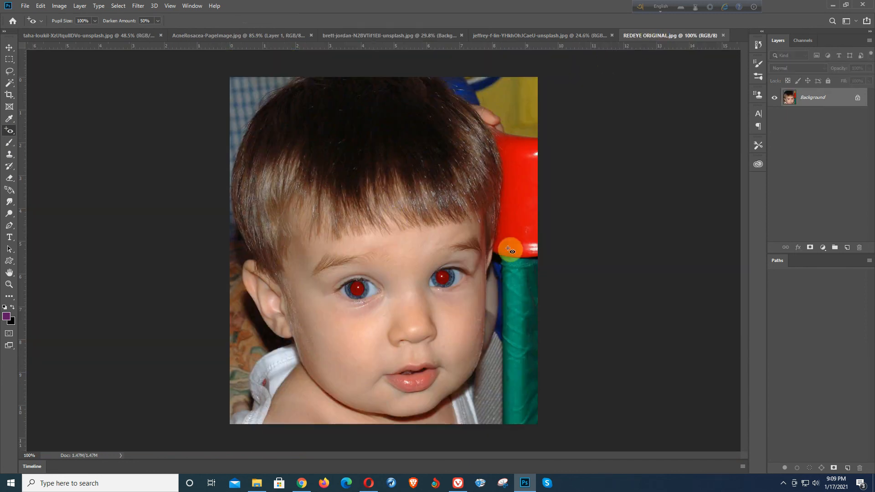
- Duplicate the Background layer of the child's red-eye photo
scroll(433, 350, up, 2)
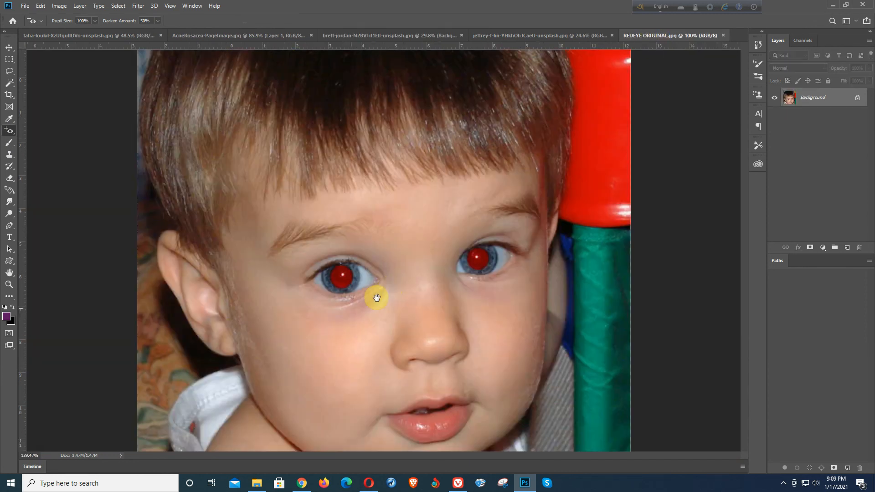
scroll(367, 214, up, 3)
scroll(401, 254, down, 5)
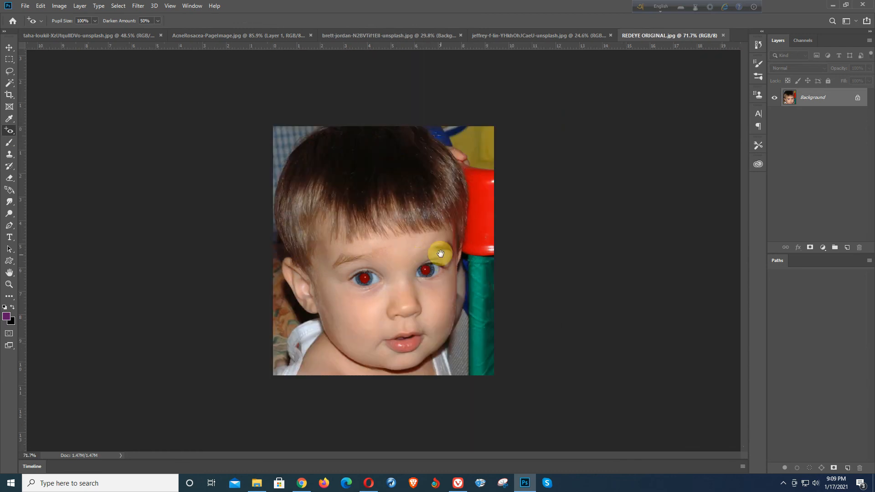
scroll(523, 231, down, 1)
drag(835, 99, 847, 247)
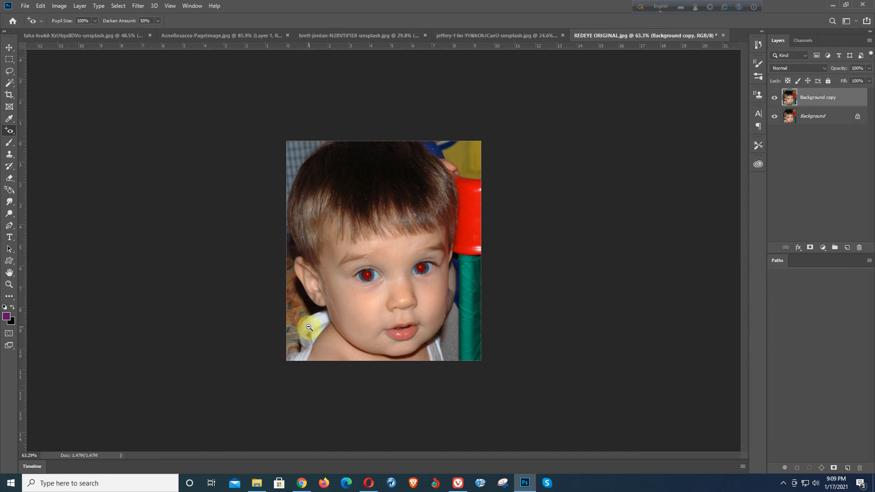
- Remove the red from both of the child's pupils with the Red Eye Tool at 100% pupil size and 50% darken amount
scroll(371, 260, up, 3)
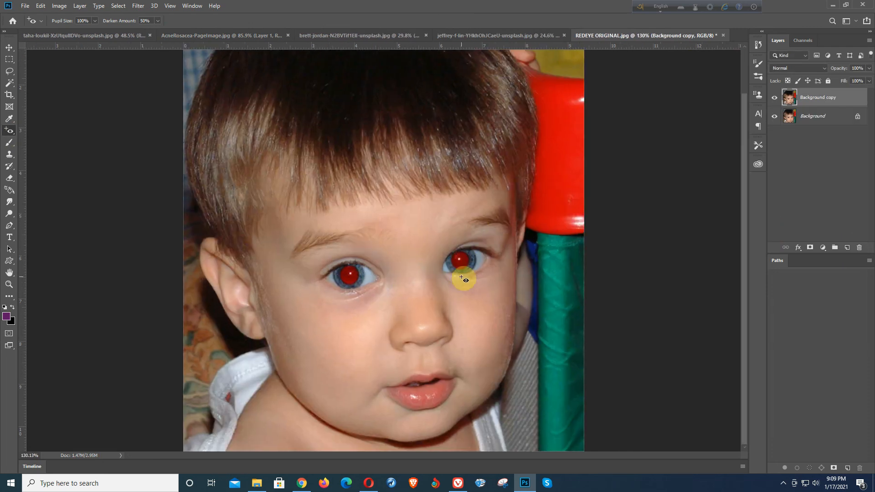
right_click(10, 133)
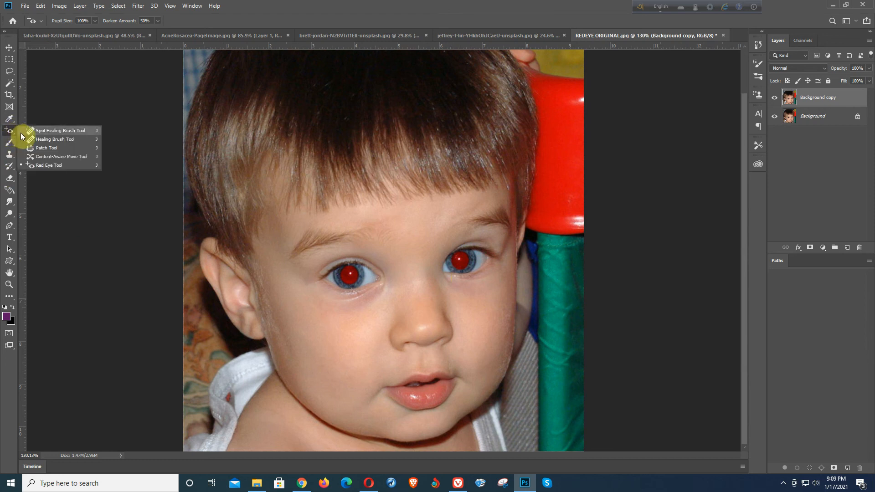
click(73, 164)
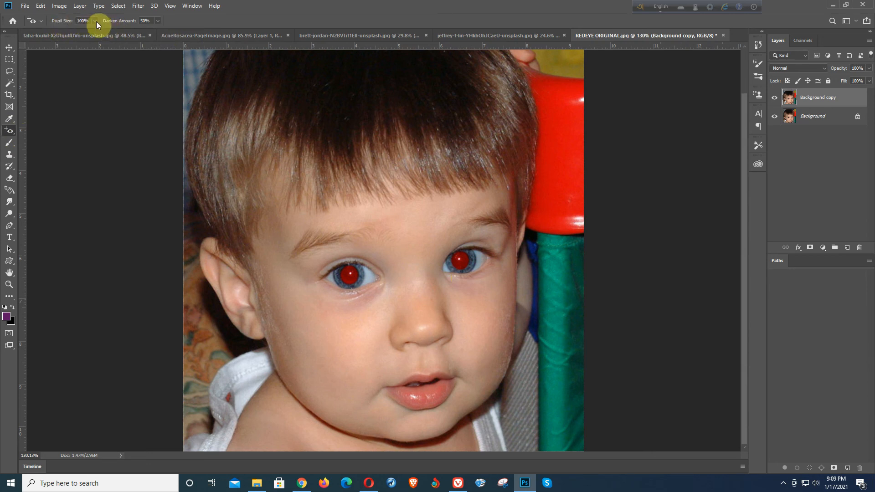
click(51, 25)
click(160, 19)
scroll(345, 275, up, 3)
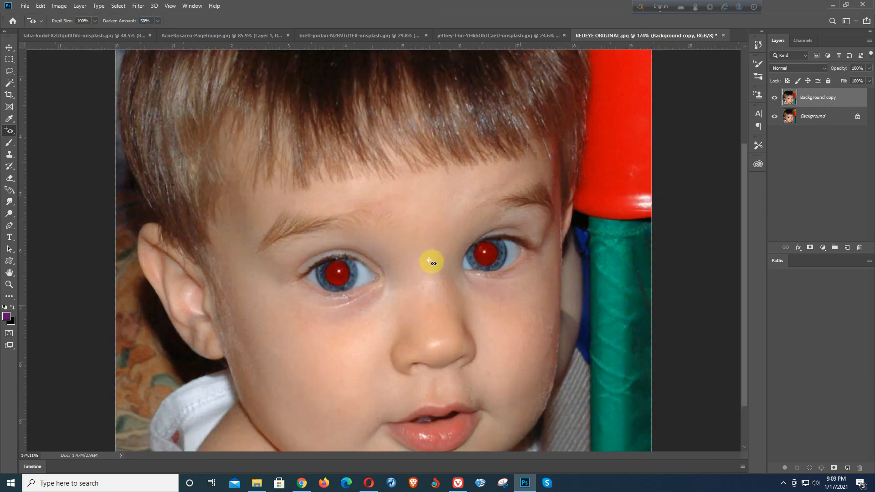
drag(316, 256, 364, 296)
drag(321, 250, 375, 243)
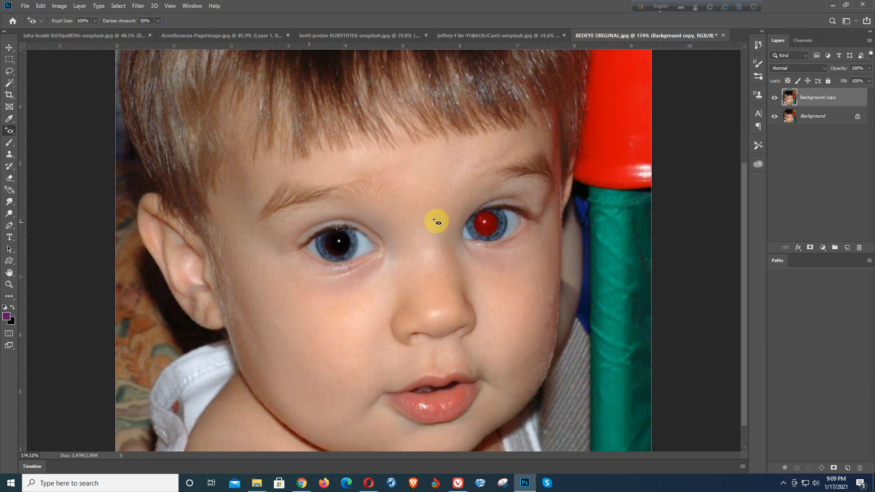
drag(467, 204, 516, 249)
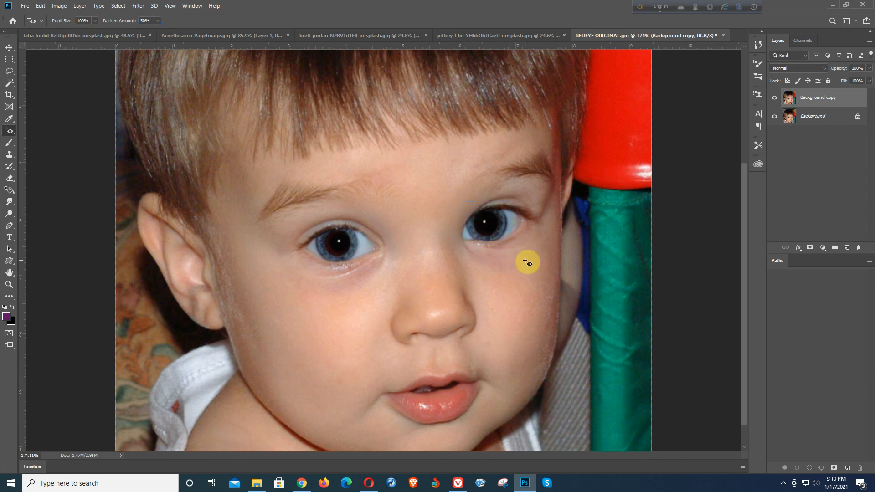
- Compare the child's eyes before and after the correction by repeatedly hiding and showing the Background copy layer
scroll(416, 248, down, 5)
click(775, 99)
click(775, 102)
click(774, 103)
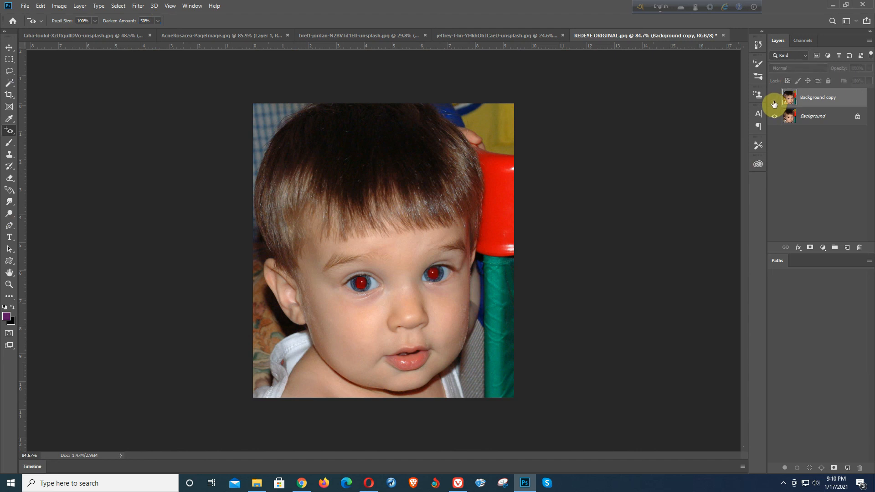
click(774, 103)
click(774, 102)
click(774, 101)
click(773, 101)
click(774, 99)
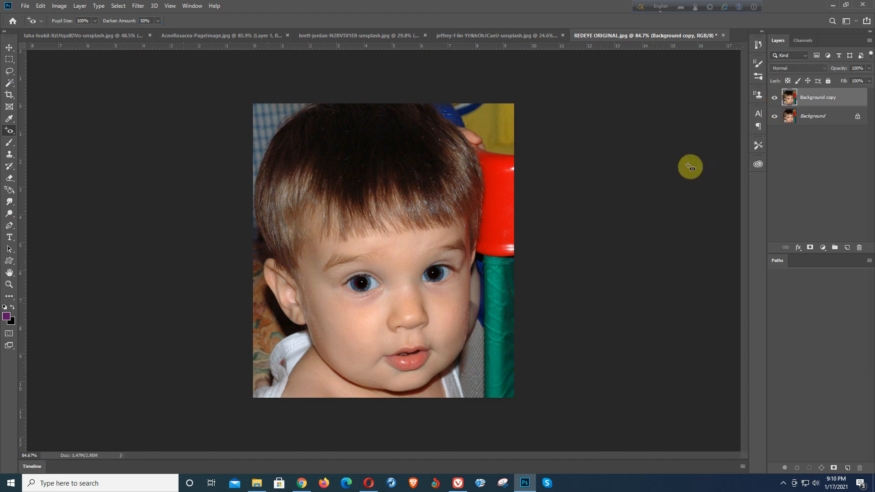
drag(396, 292, 403, 242)
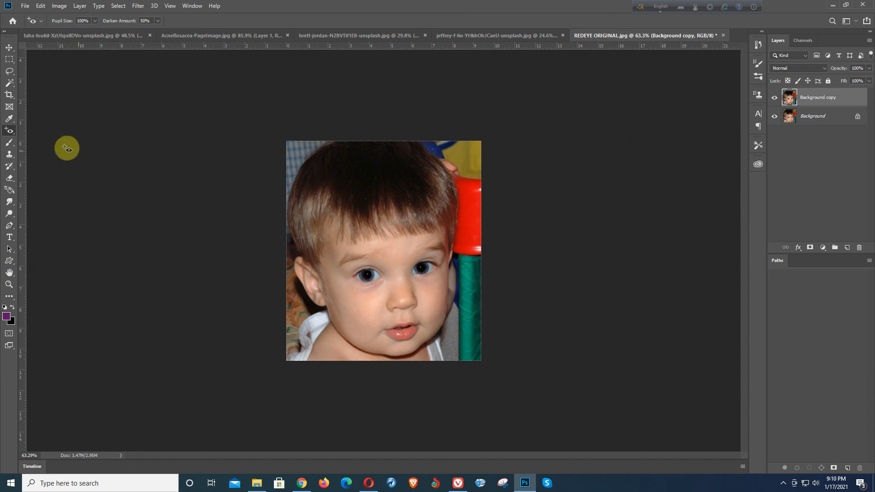
right_click(21, 132)
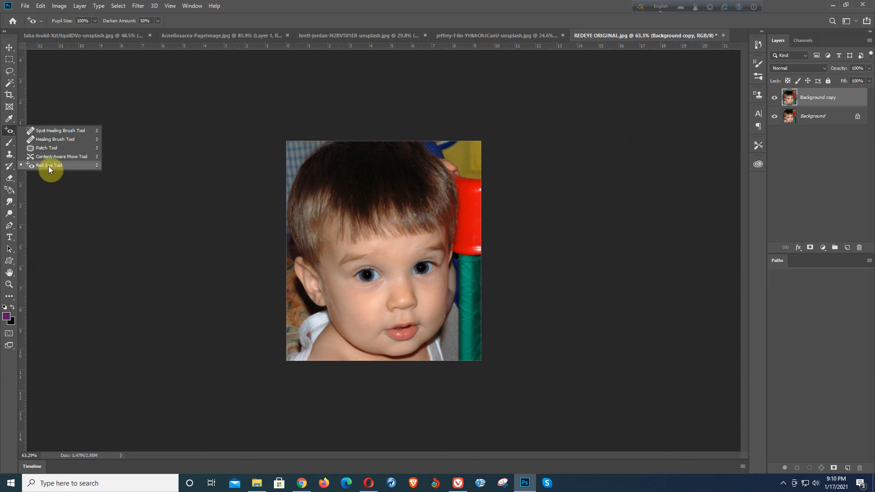
click(62, 166)
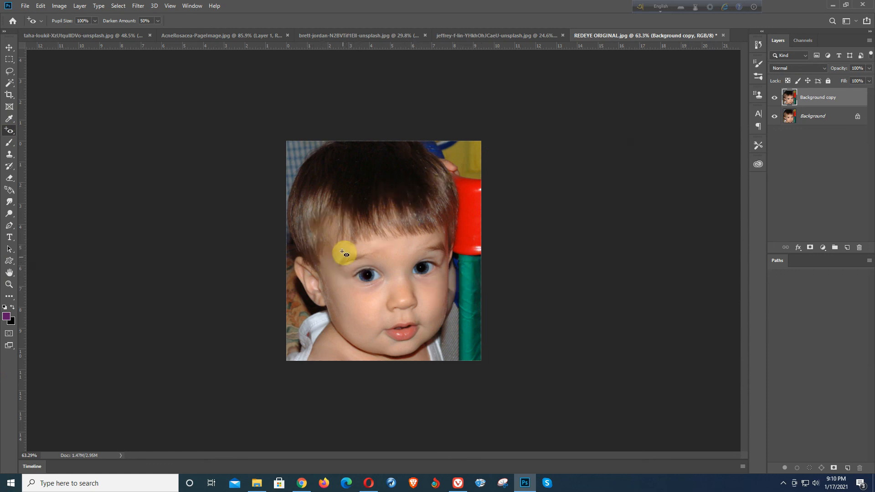
key(ctrl+plus)
drag(398, 264, 372, 265)
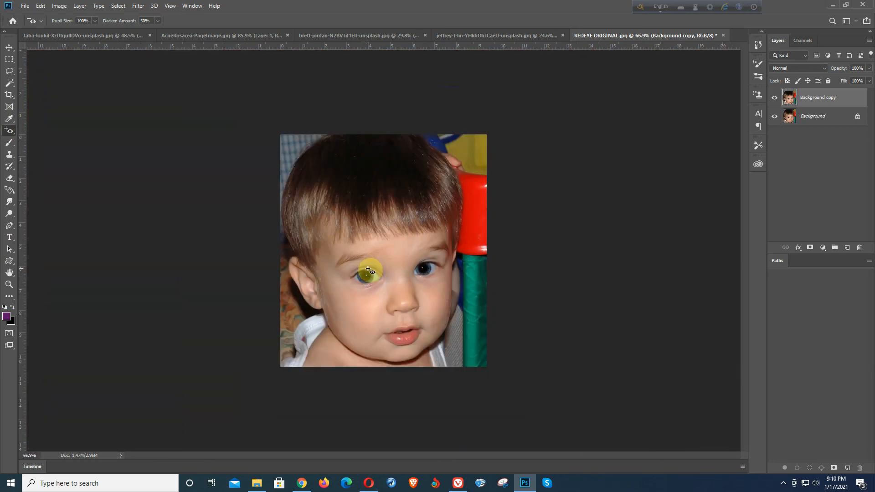
- Select the Spot Healing Brush Tool and switch to the portrait of the elderly man in the white cap
right_click(10, 131)
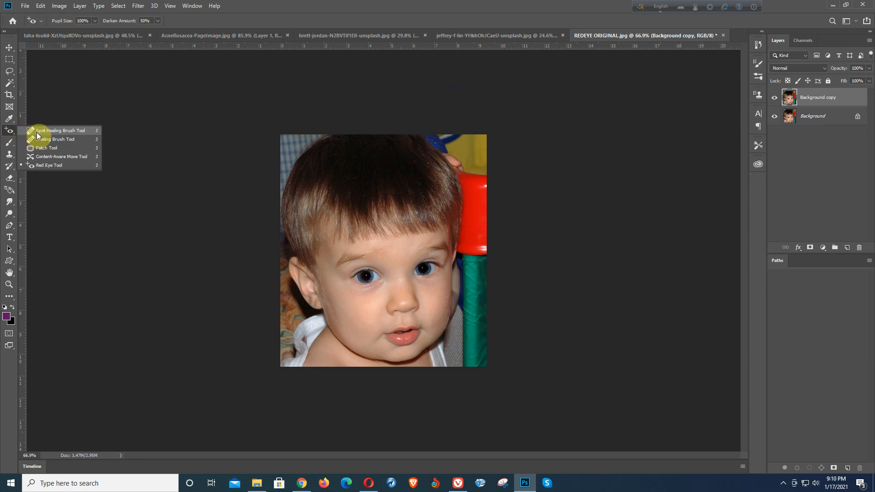
click(36, 131)
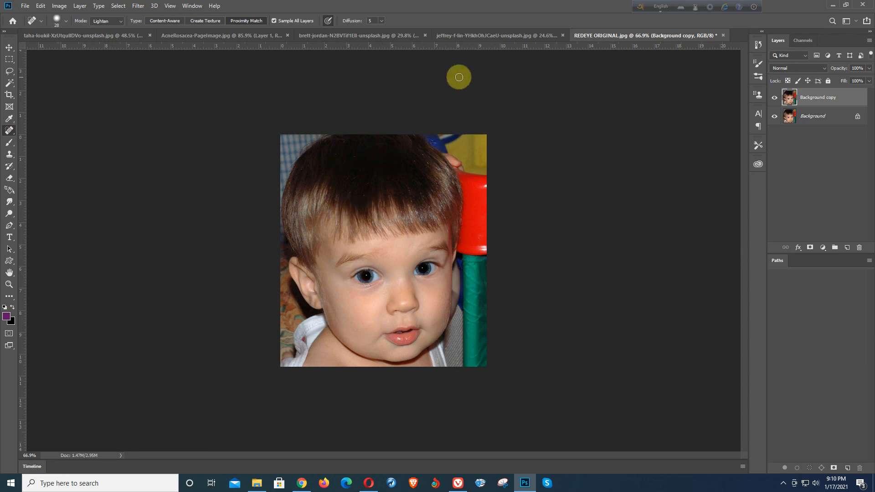
click(103, 34)
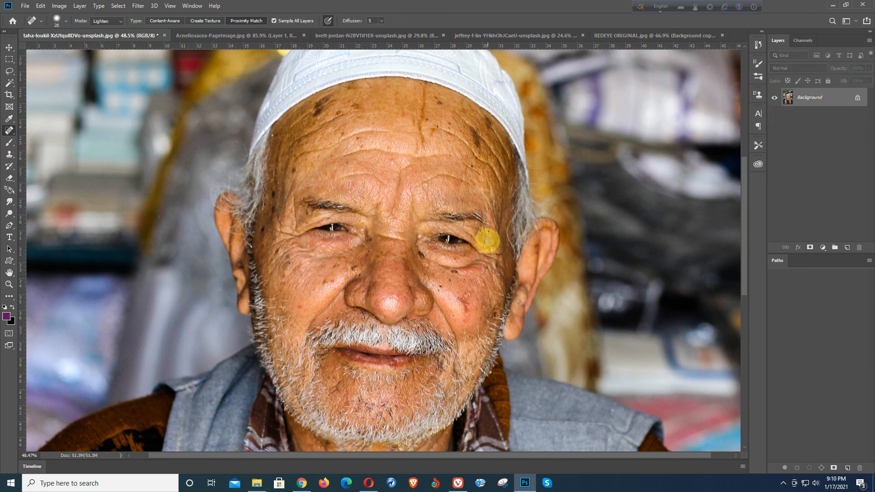
- Examine the elderly man's forehead and face up close and as a whole, and bring up the list of healing tools
scroll(416, 256, down, 1)
scroll(420, 248, down, 1)
scroll(387, 189, up, 3)
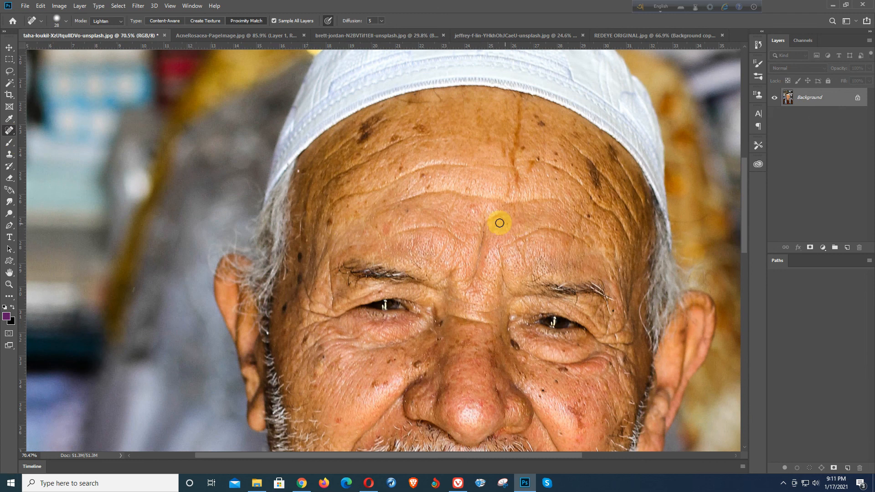
scroll(499, 222, down, 1)
scroll(478, 250, down, 2)
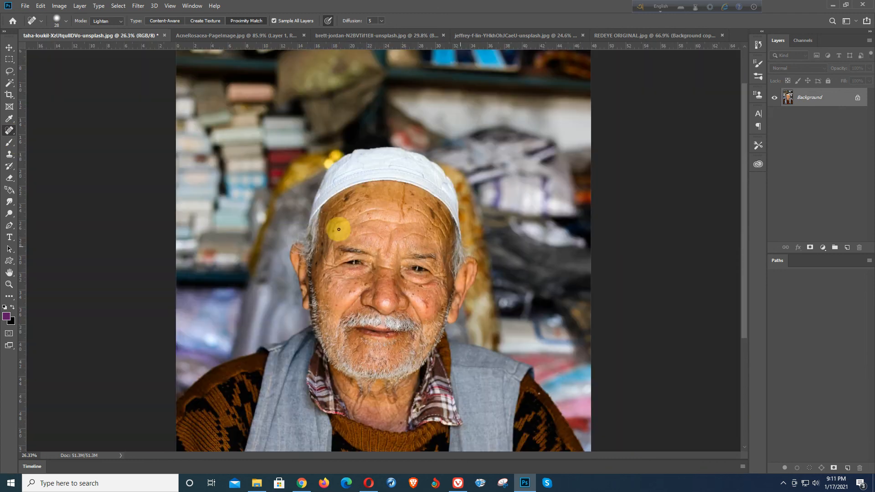
right_click(9, 133)
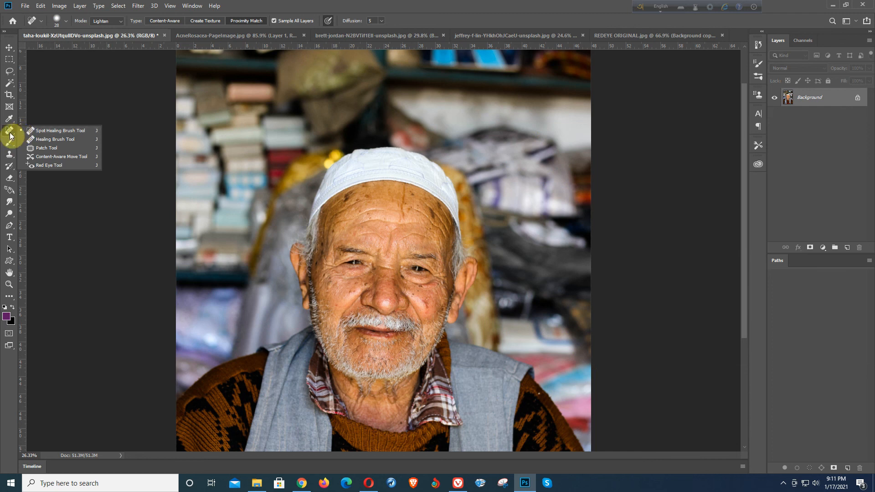